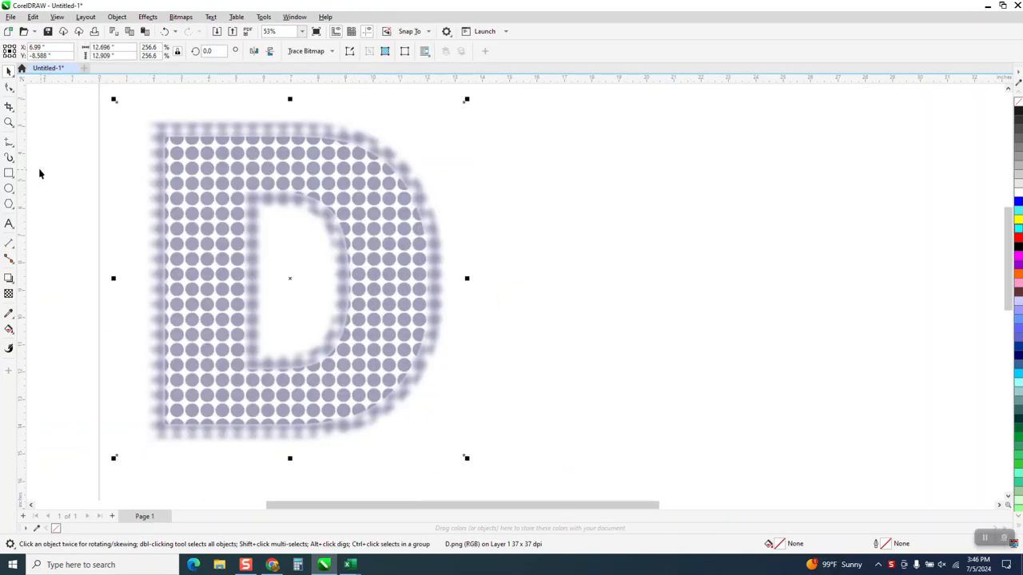
- Draw a circle about 0.51 in wide over the first full dot in the bitmap D's upper-left corner and align it with that dot
left_click(9, 124)
left_click_drag(130, 128, 276, 181)
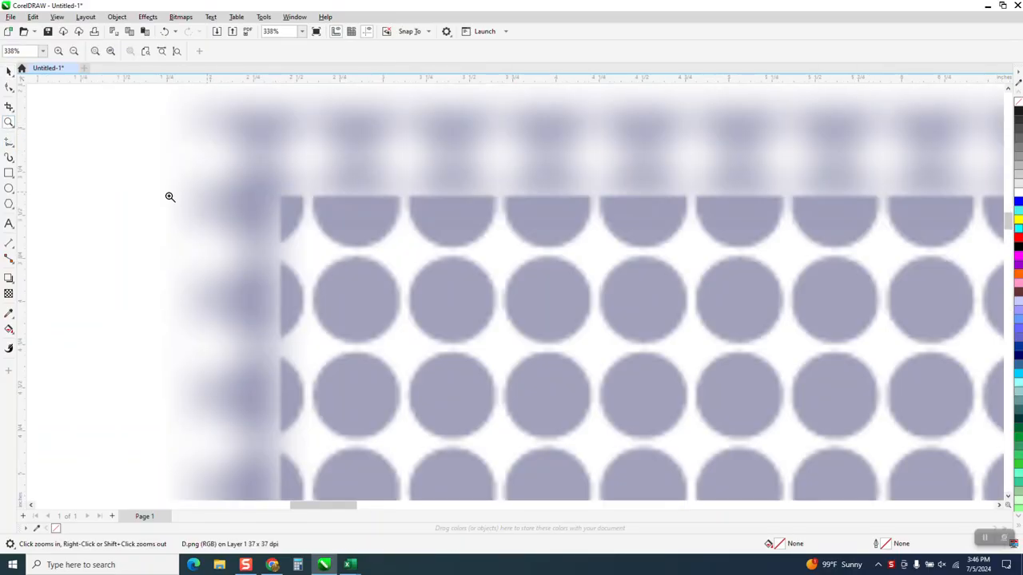
left_click(9, 189)
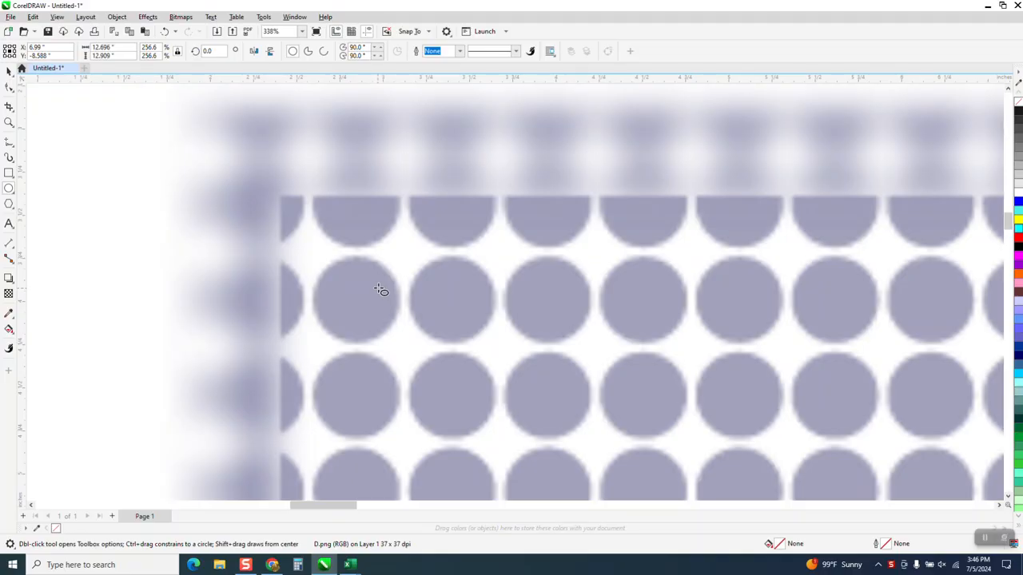
left_click_drag(380, 288, 294, 376)
left_click(9, 71)
left_click(338, 329)
left_click_drag(353, 306, 354, 303)
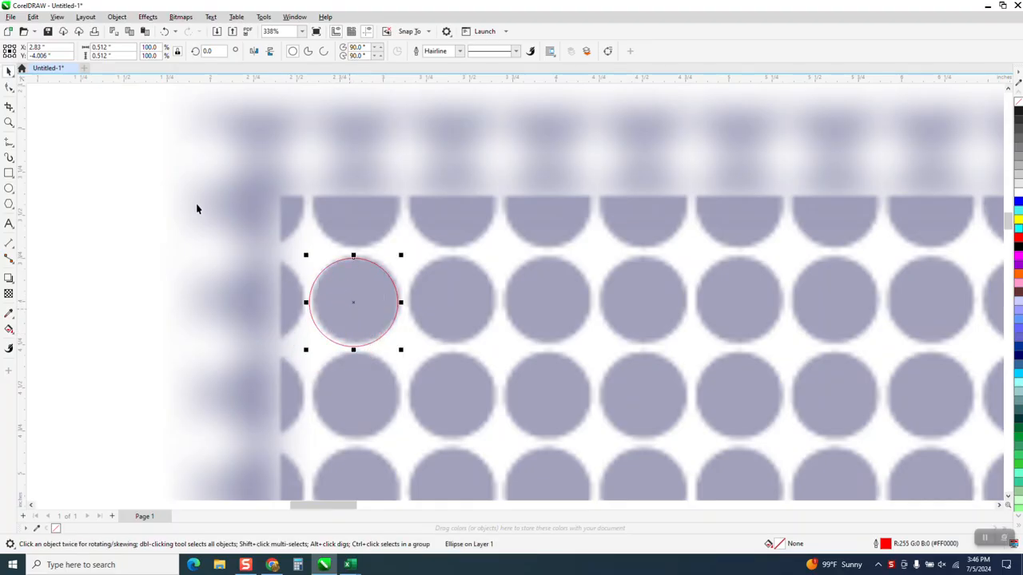
- Move the red circle off the bitmap into the empty area right of the D, at about X 14.1 in, Y -2.9 in
left_click(125, 143)
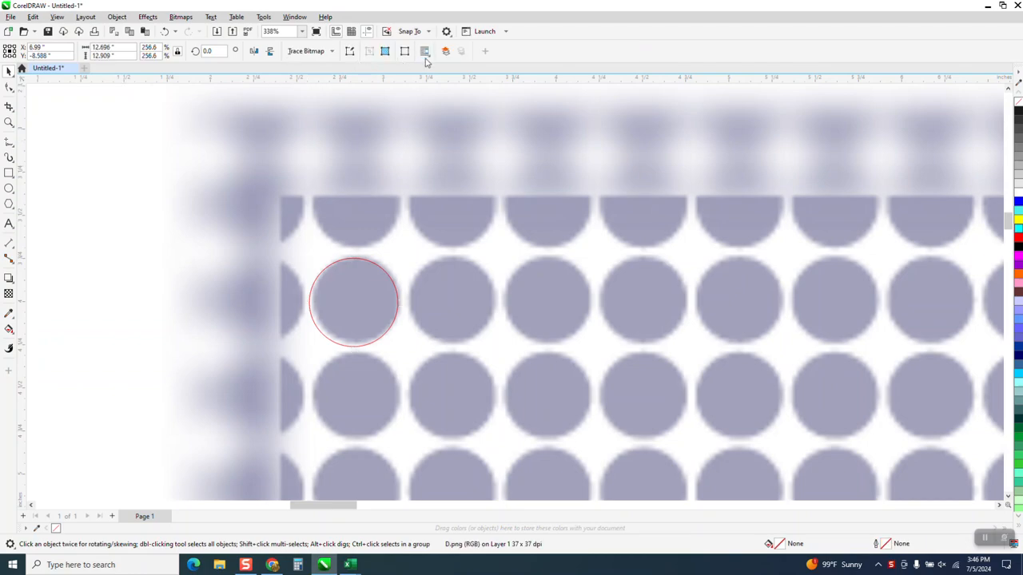
left_click(130, 176)
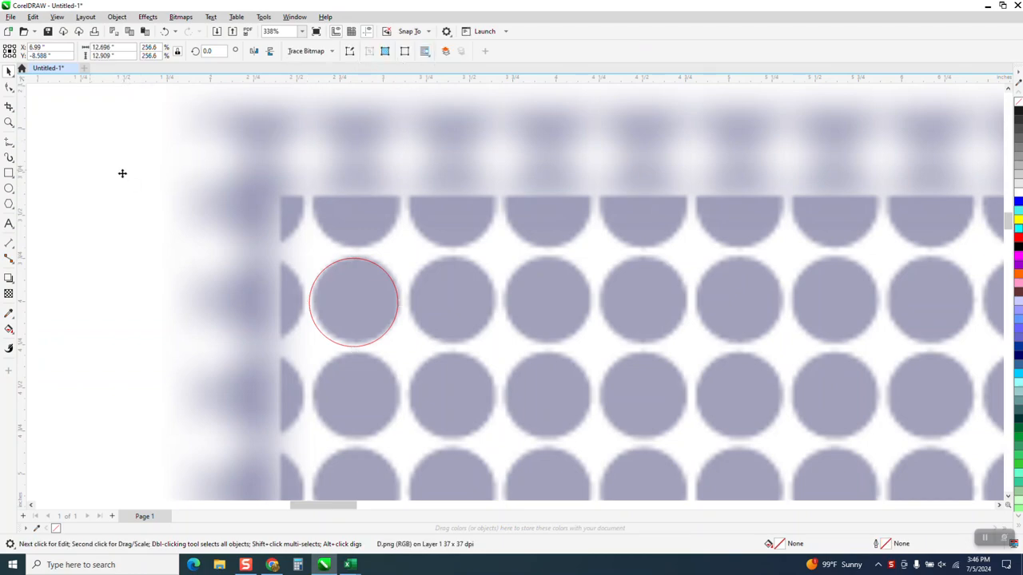
scroll(427, 280, "down", 2)
scroll(393, 308, "down", 2)
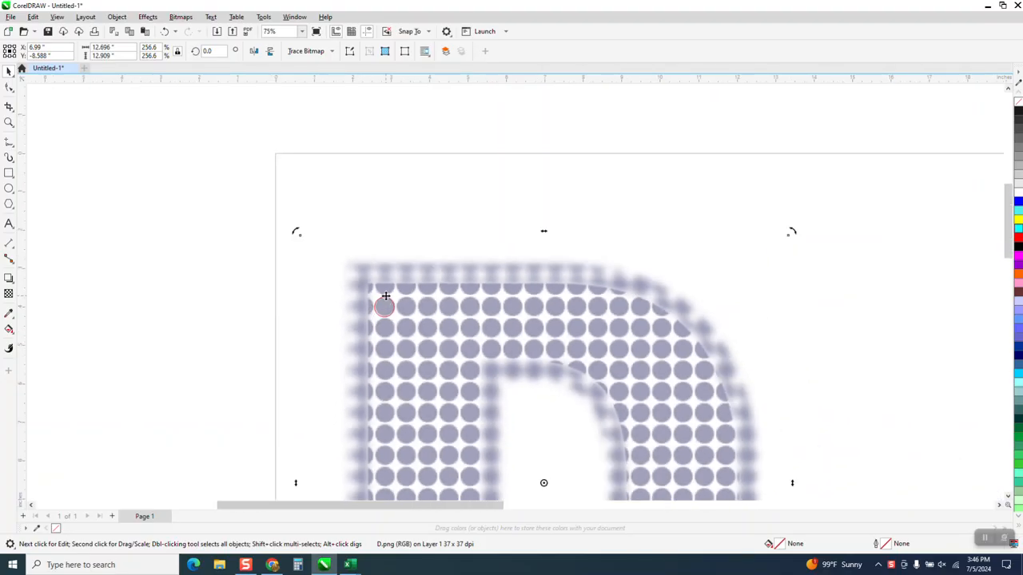
left_click(412, 170)
left_click_drag(380, 308, 813, 264)
left_click(539, 129)
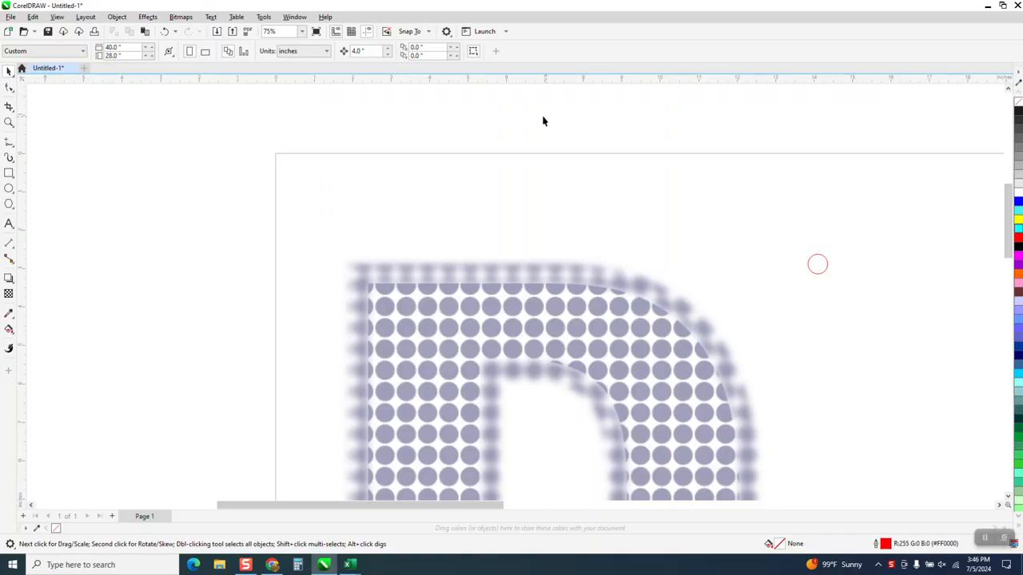
- Set the document's nudge distance to 0.518 in
left_click(823, 263)
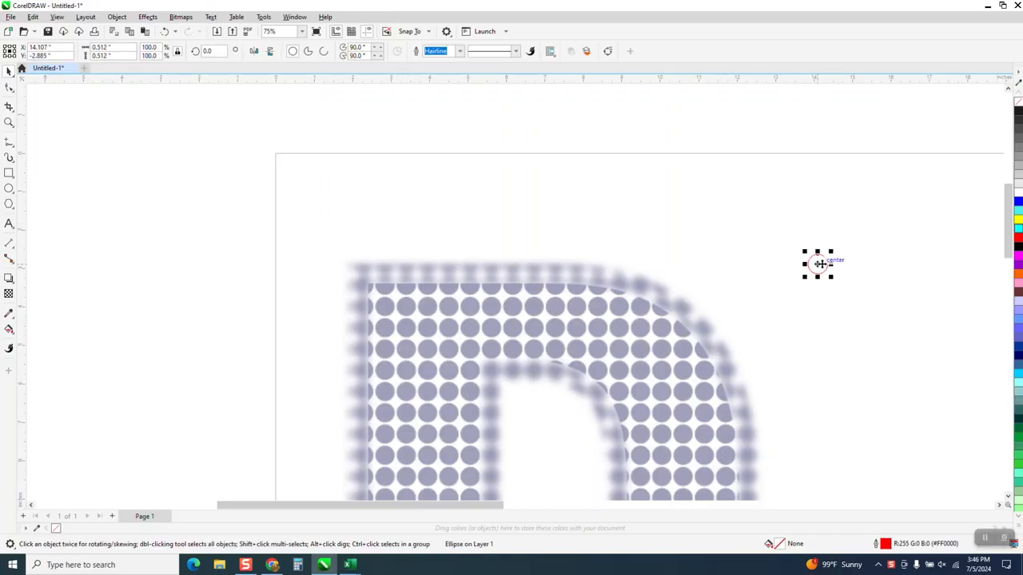
left_click(227, 130)
double_click(351, 54)
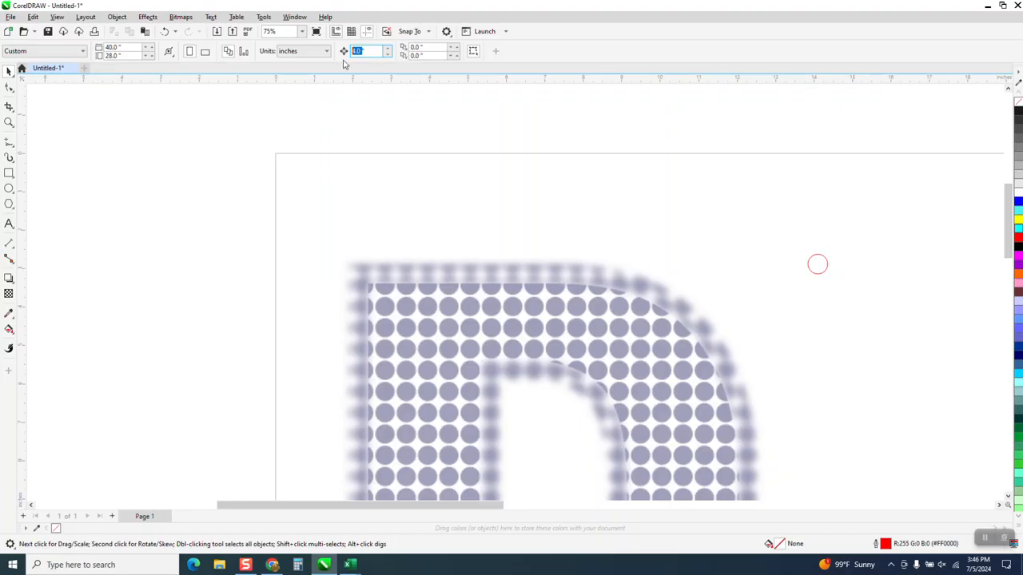
type(".5")
- Fill the circle with 90% Black and remove its outline
left_click(818, 264)
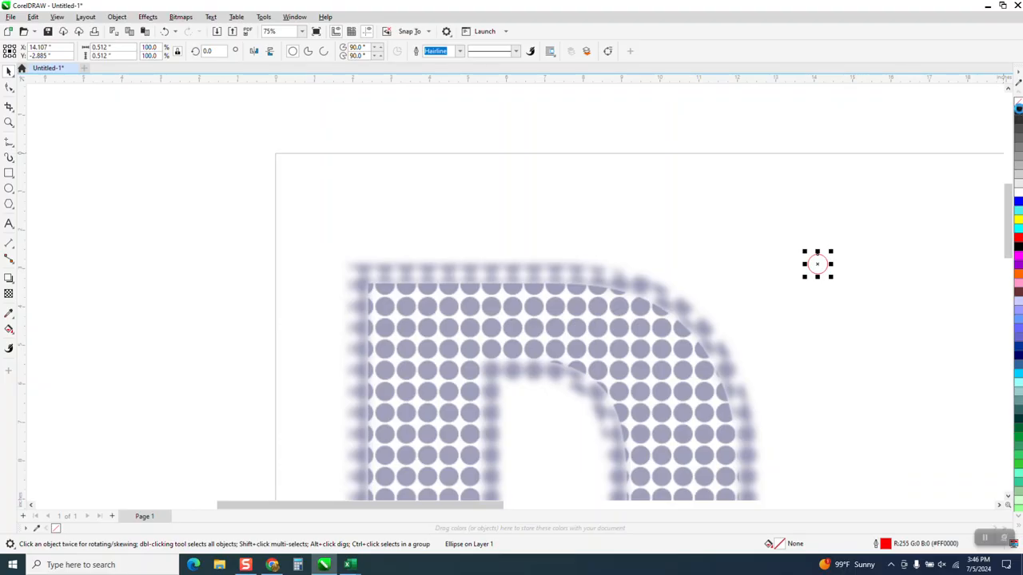
left_click(1019, 112)
right_click(1019, 101)
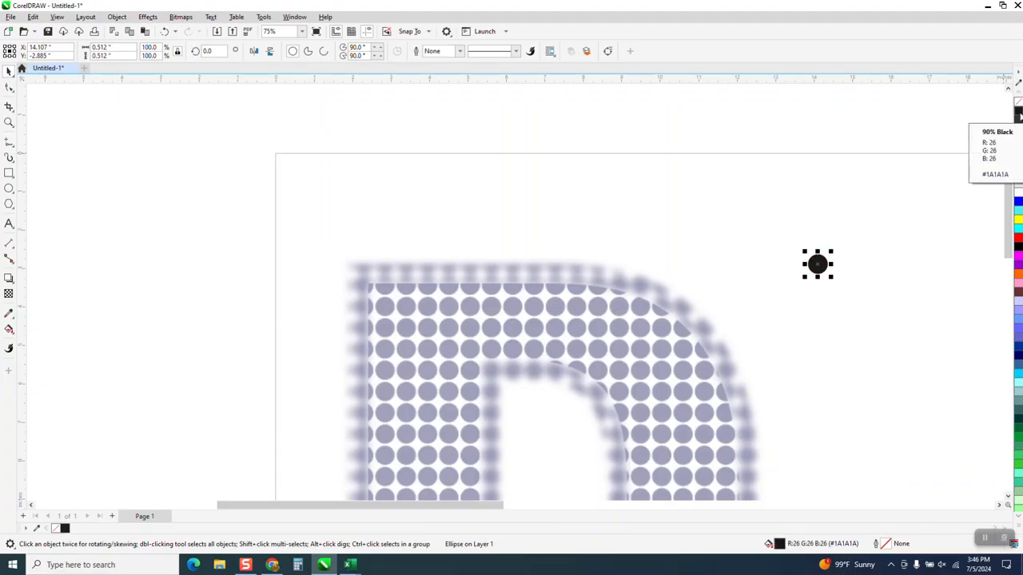
- Try duplicating the black circle one nudge distance to its right, and delete the copy
key("ctrl+d")
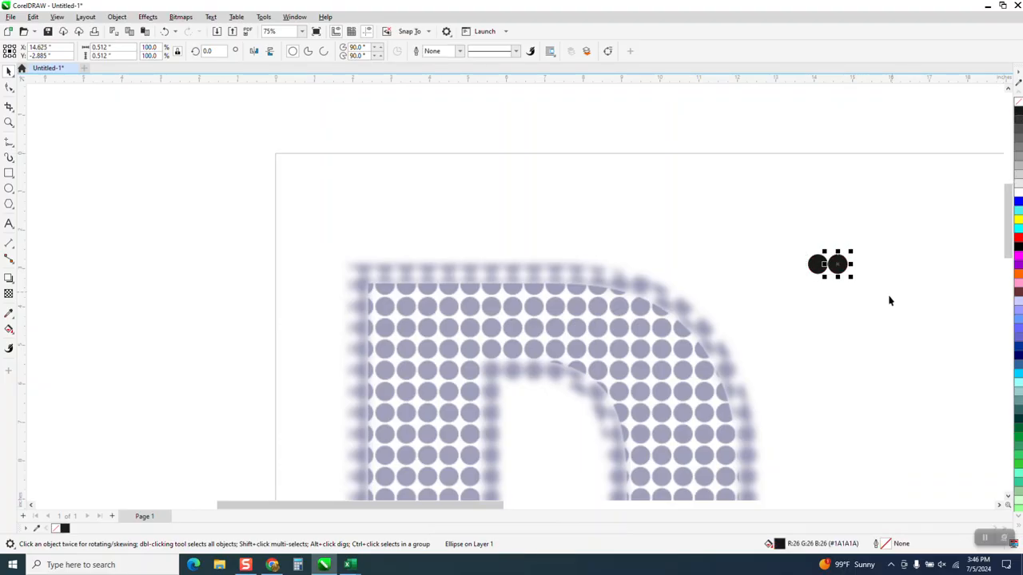
left_click(845, 272)
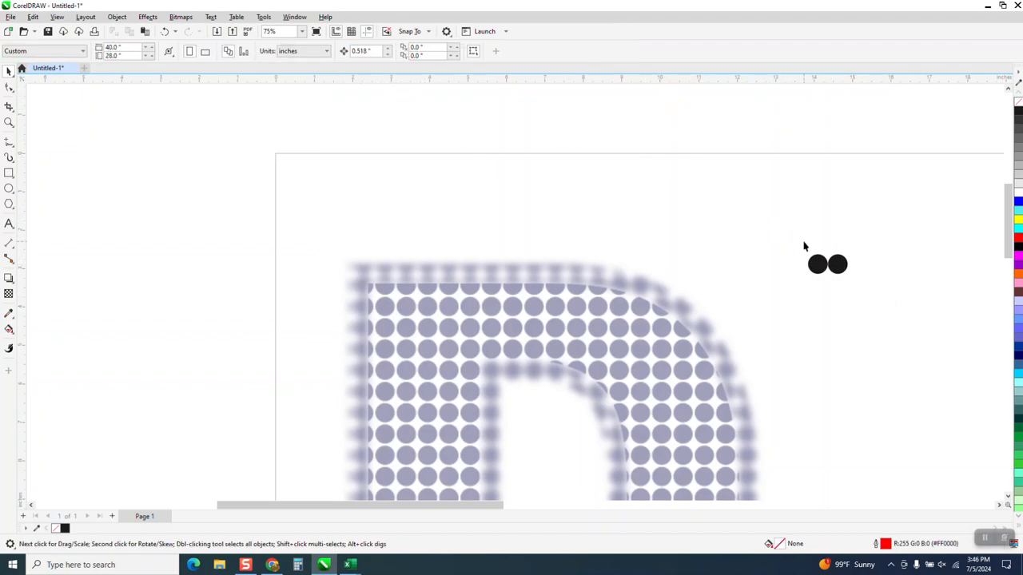
left_click(839, 269)
key("Delete")
- Set the document's nudge distance to 0.52 in
left_click(364, 50)
key("BackSpace")
type(".52")
key("Return")
- Duplicate the black circle repeatedly to the right at 0.52 in spacing to form a horizontal row of 19 dots
left_click(823, 271)
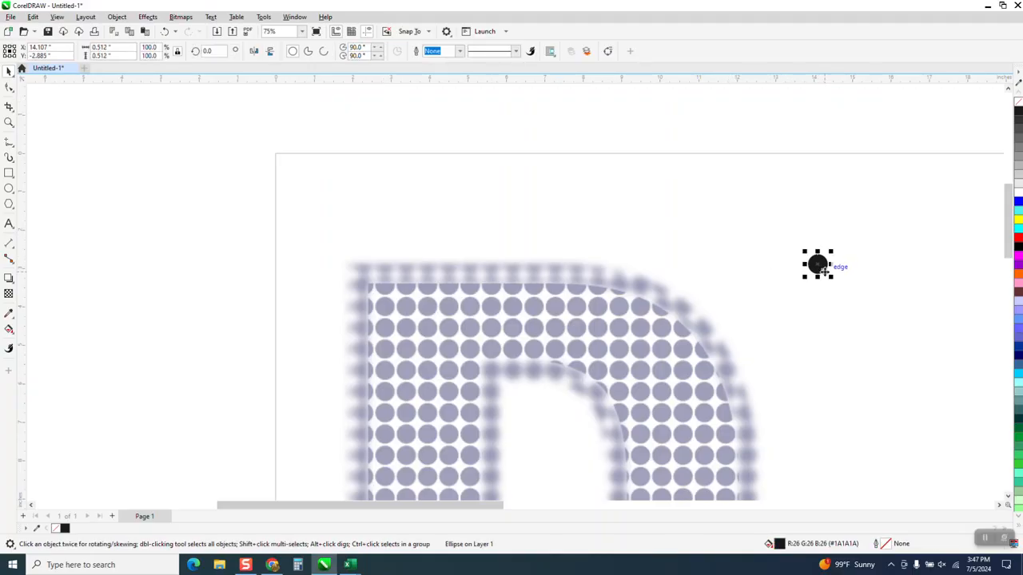
key("ctrl+d")
key("ctrl+d")
key("ctrl+d")
key("ctrl+d")
key("ctrl+d")
key("ctrl+d")
key("ctrl+d")
key("ctrl+d")
key("ctrl+d")
key("ctrl+d")
key("ctrl+d")
key("ctrl+d")
key("ctrl+d")
key("ctrl+d")
key("ctrl+d")
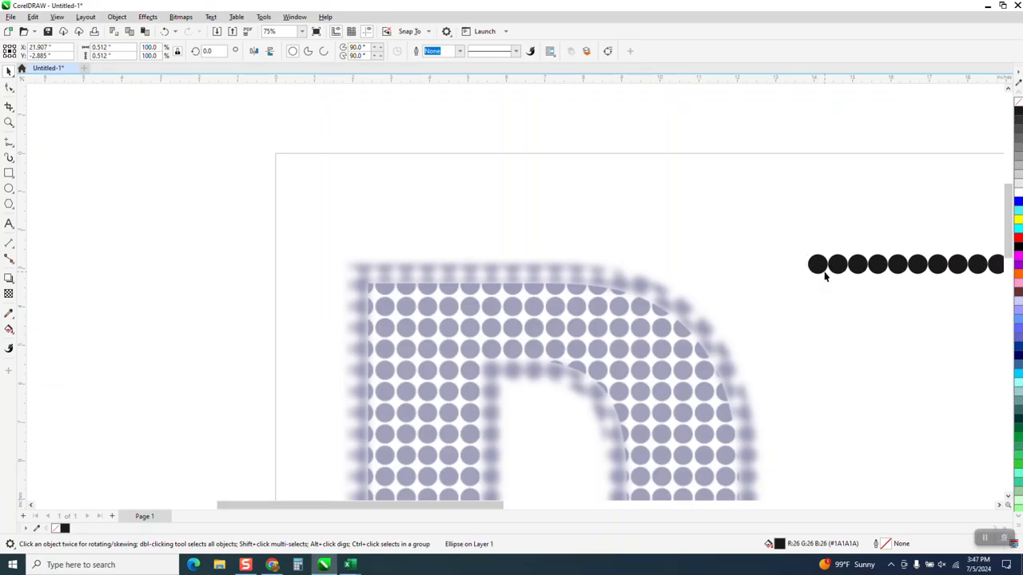
scroll(627, 200, "down", 4)
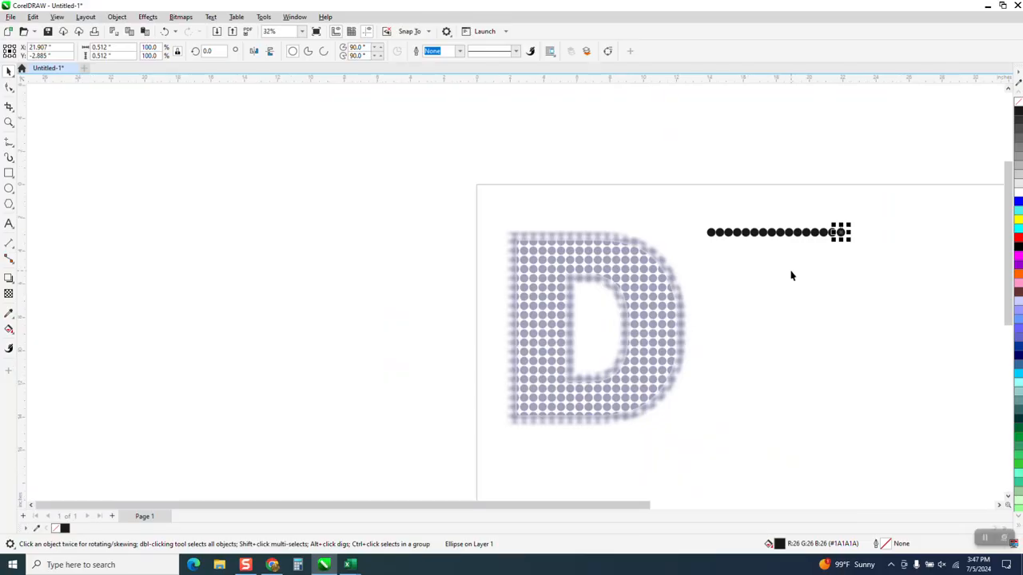
key("ctrl+d")
key("ctrl+d")
key("ctrl+d")
- Duplicate the row of dots downward at 0.52 in spacing into a grid of 475 dots and group them all
left_click_drag(697, 206, 923, 309)
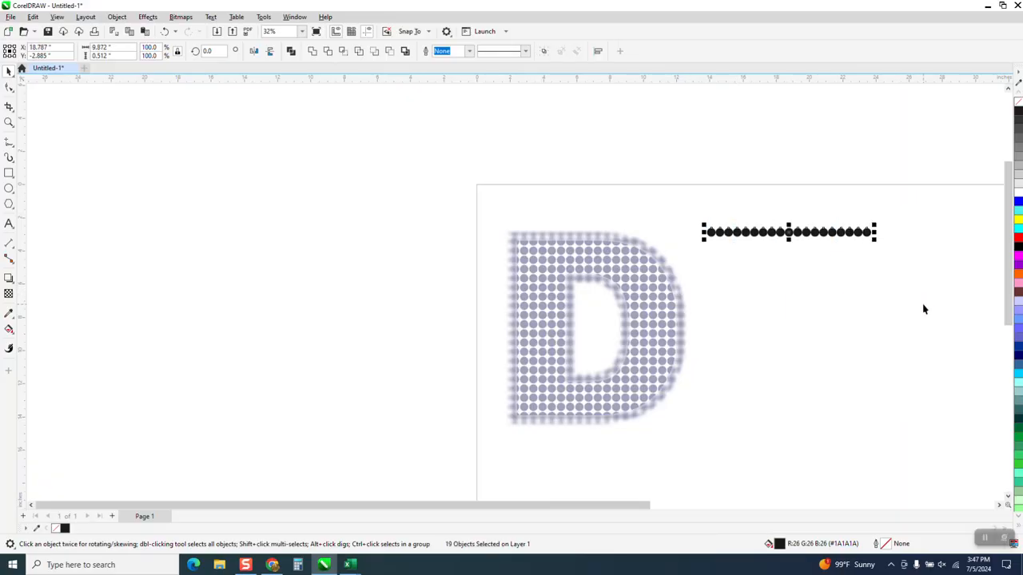
key("ctrl+d")
key("ctrl+d")
key("ctrl+d")
key("ctrl+d")
key("ctrl+d")
key("ctrl+d")
key("ctrl+d")
key("ctrl+d")
key("ctrl+d")
key("ctrl+d")
key("ctrl+d")
key("ctrl+d")
key("ctrl+d")
key("ctrl+d")
key("ctrl+d")
key("ctrl+d")
key("ctrl+d")
key("ctrl+d")
key("ctrl+d")
key("ctrl+d")
key("ctrl+d")
key("ctrl+d")
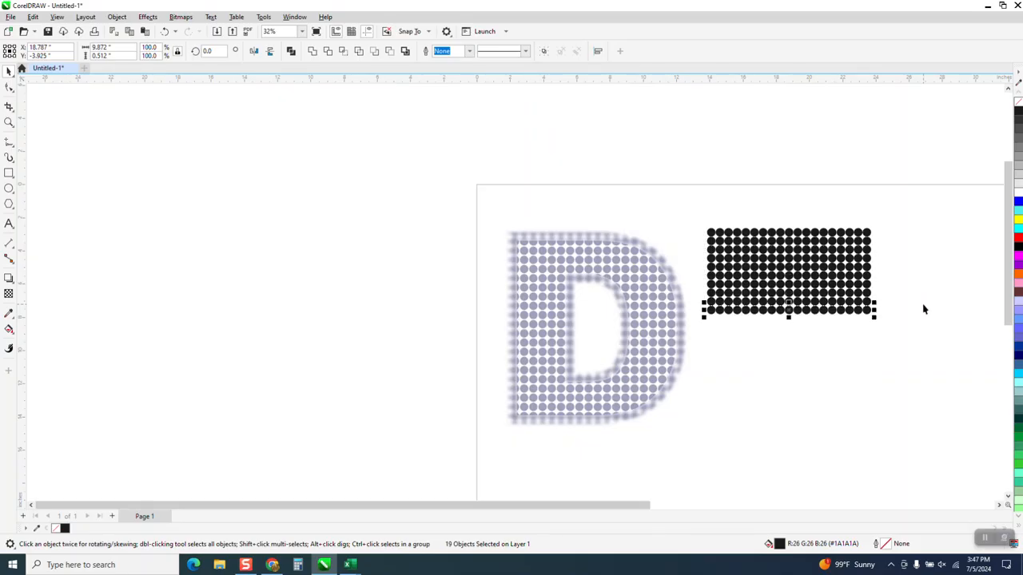
left_click_drag(666, 206, 911, 474)
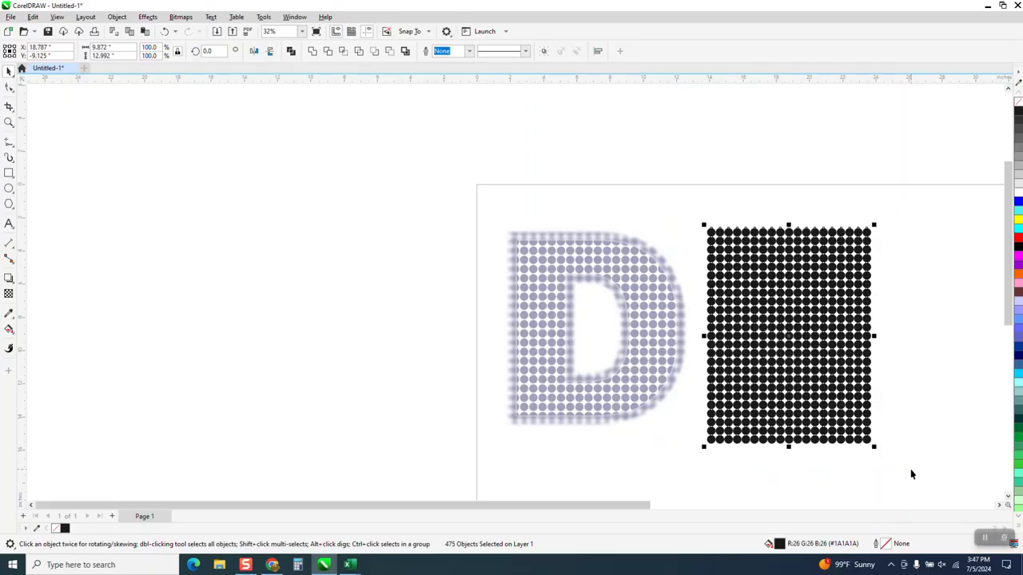
key("ctrl+g")
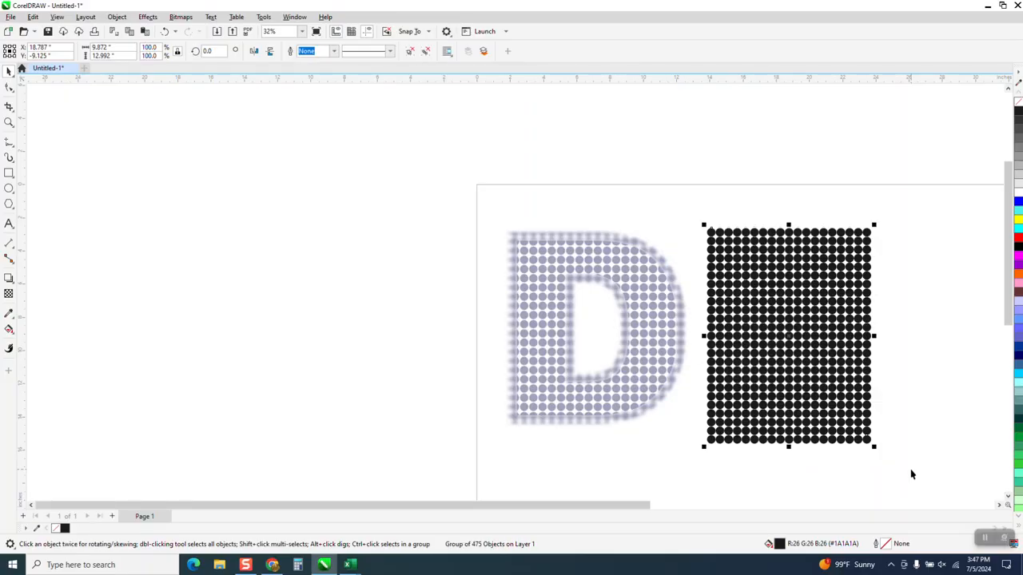
- Add the letter D as artistic text in the blank area left of the page, scaled to about 850 pt
left_click(9, 224)
type("D")
left_click_drag(210, 290, 457, 427)
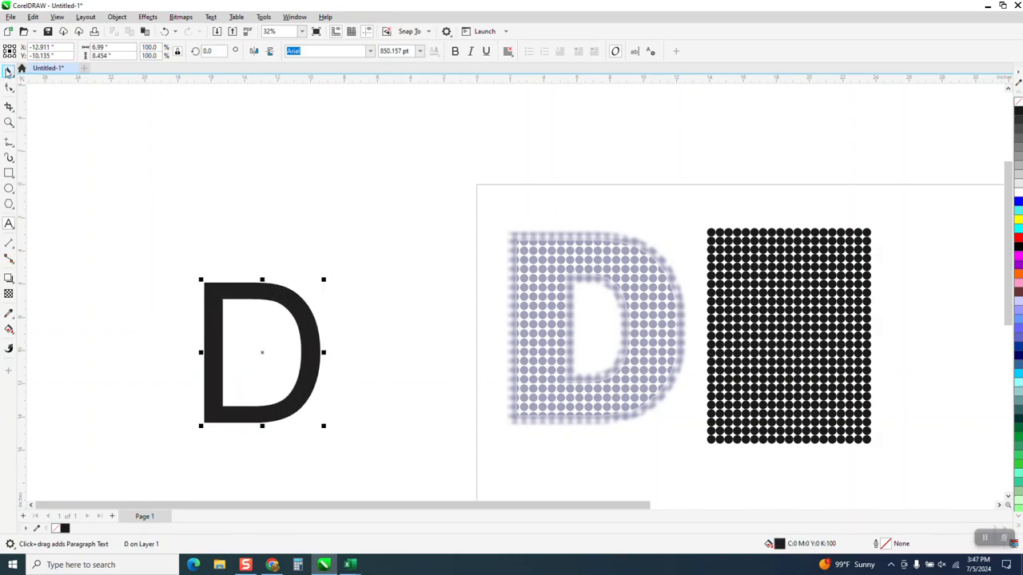
- Change the font of the letter D to Arial Black
left_click(370, 52)
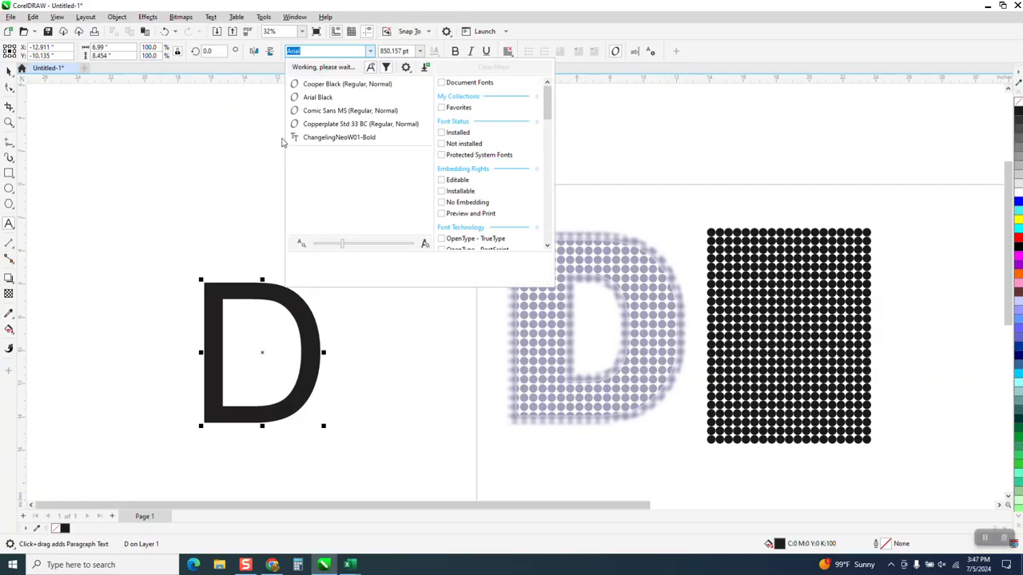
left_click(316, 97)
left_click(15, 71)
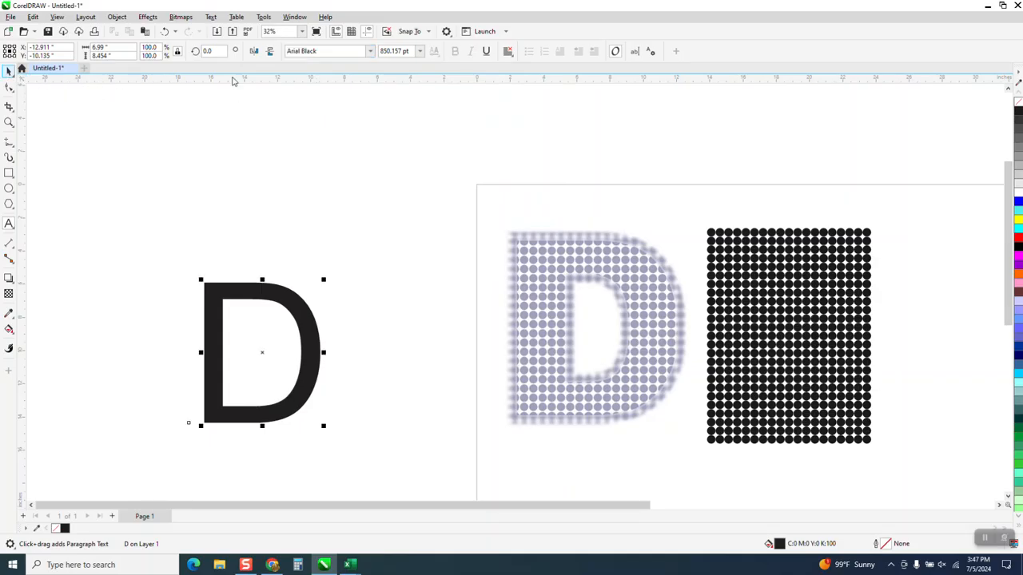
left_click(370, 51)
left_click(330, 83)
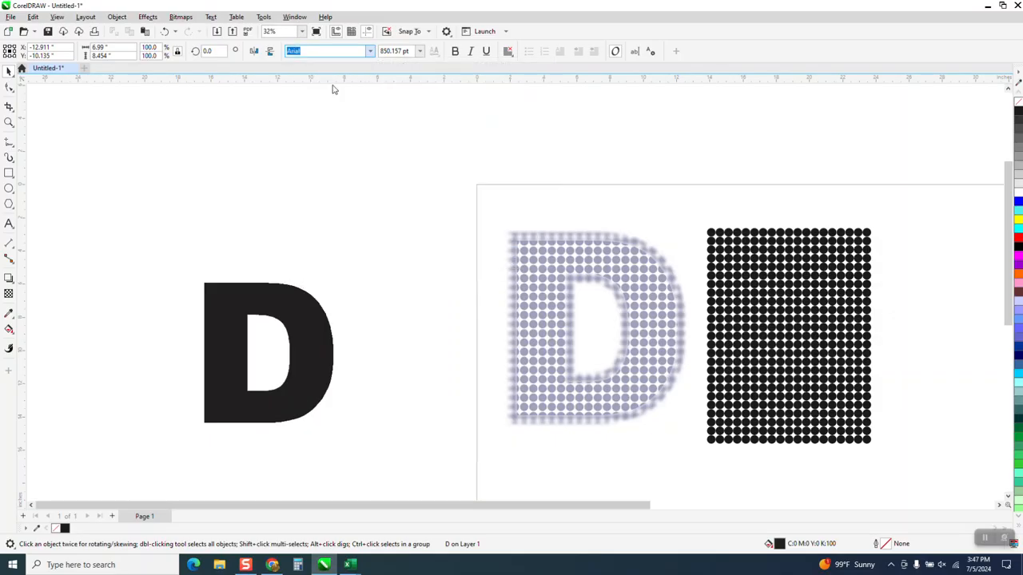
- Enlarge the text D to about 1,170 pt and scale the dot grid to about 11.5 by 15.1 in
left_click_drag(326, 324, 414, 242)
left_click_drag(423, 336, 399, 254)
left_click(833, 297)
left_click_drag(874, 224, 923, 190)
left_click_drag(862, 271, 851, 277)
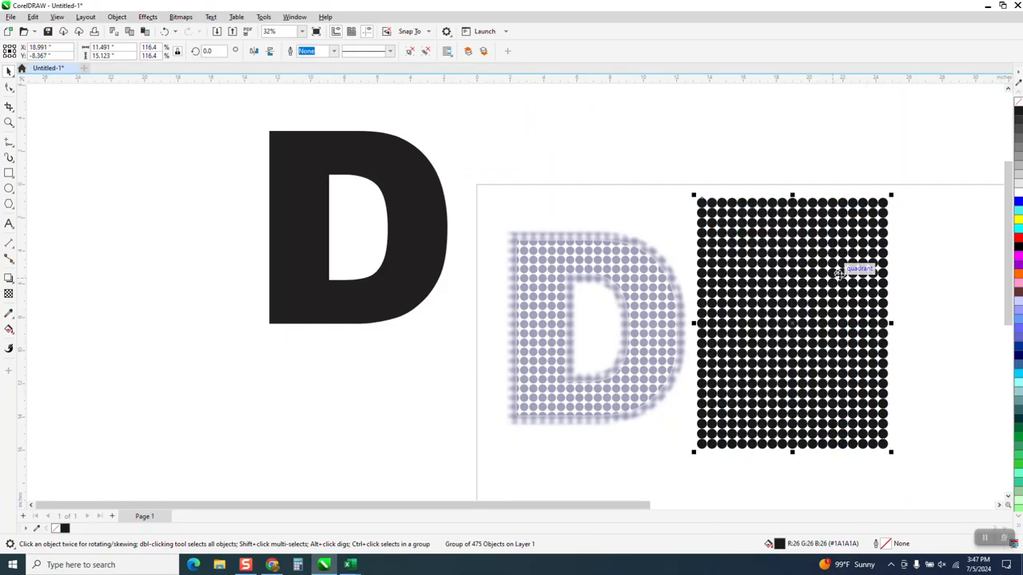
- Move the text D down to about Y -7.7 in, remove its fill and give it a 90% Black outline
left_click_drag(412, 216, 411, 301)
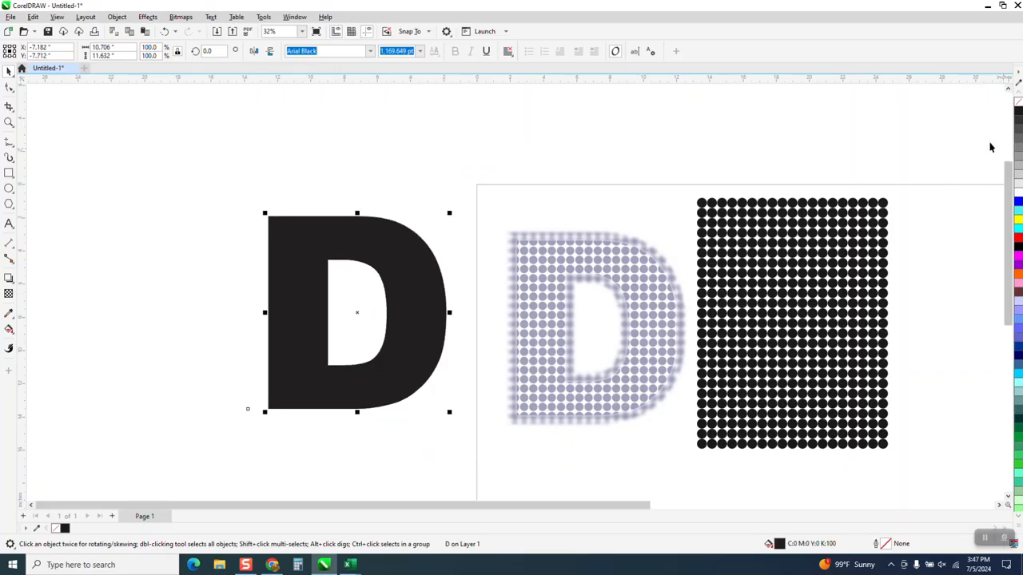
left_click(1018, 101)
right_click(1017, 112)
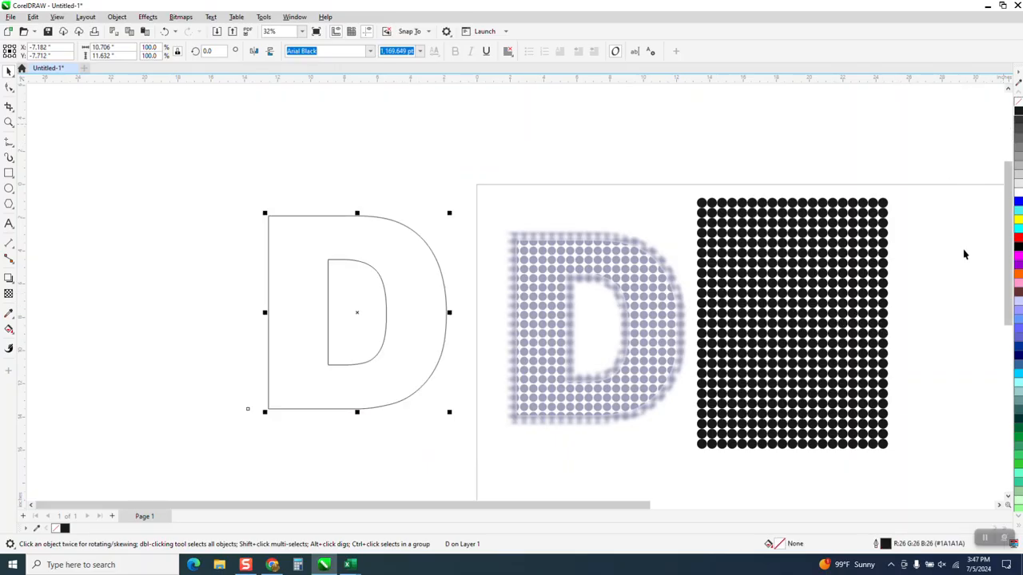
- Move the grouped dot grid over the outlined D so that it covers the whole letter
left_click_drag(857, 315, 424, 310)
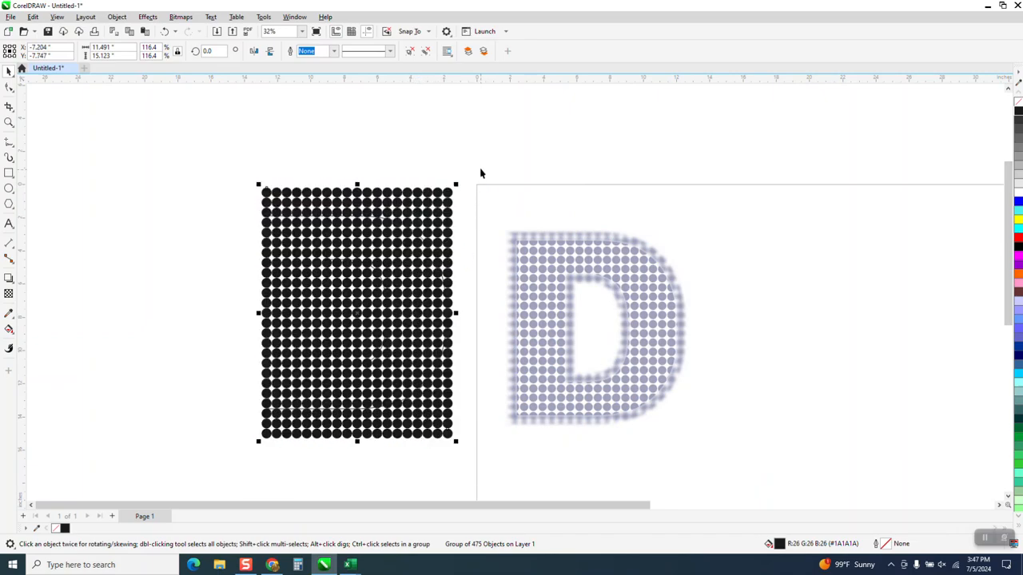
left_click(8, 122)
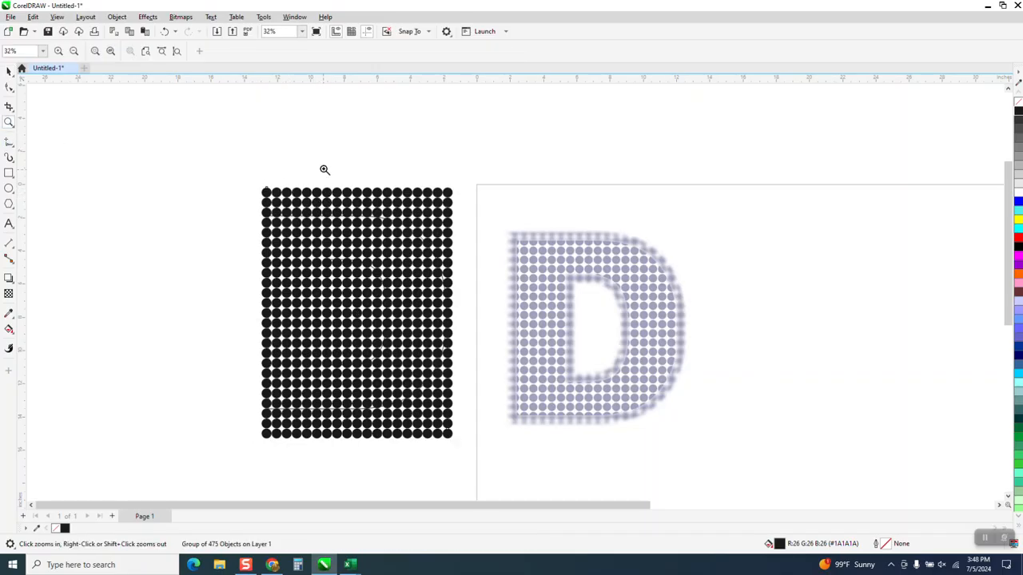
left_click(9, 72)
left_click(127, 167)
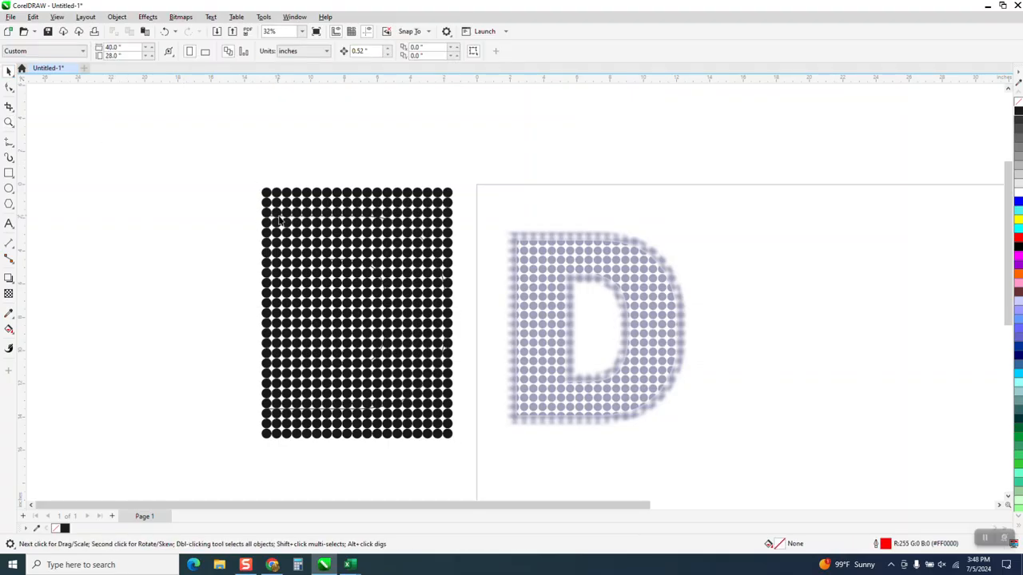
- Nudge the dot grid left by 0.52 in and back again
left_click(284, 222)
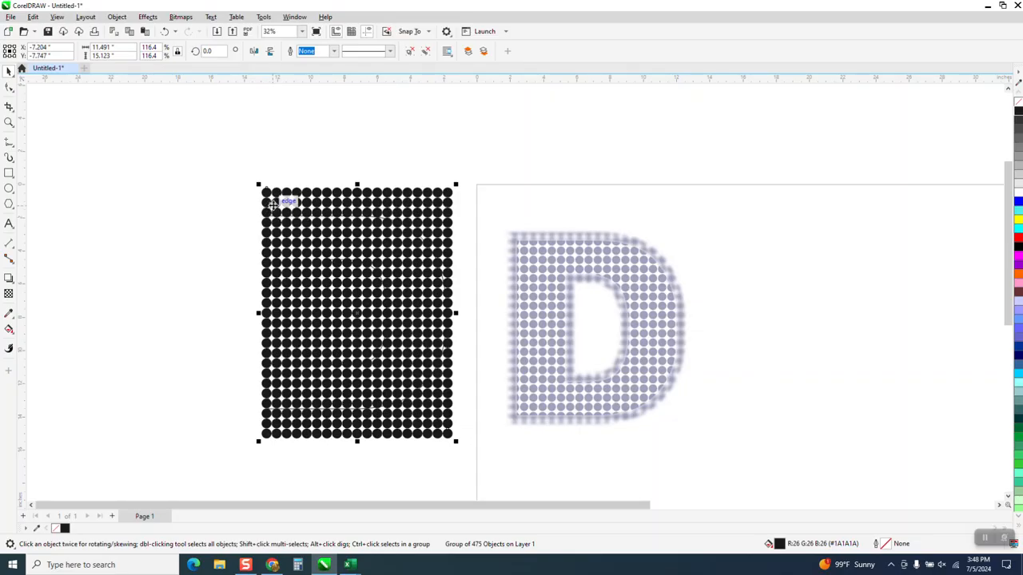
key("Left")
key("Right")
left_click(393, 168)
left_click(297, 199)
- Set the nudge distance to 12 in and nudge the dot grid left, clear of the outlined D
left_click(277, 144)
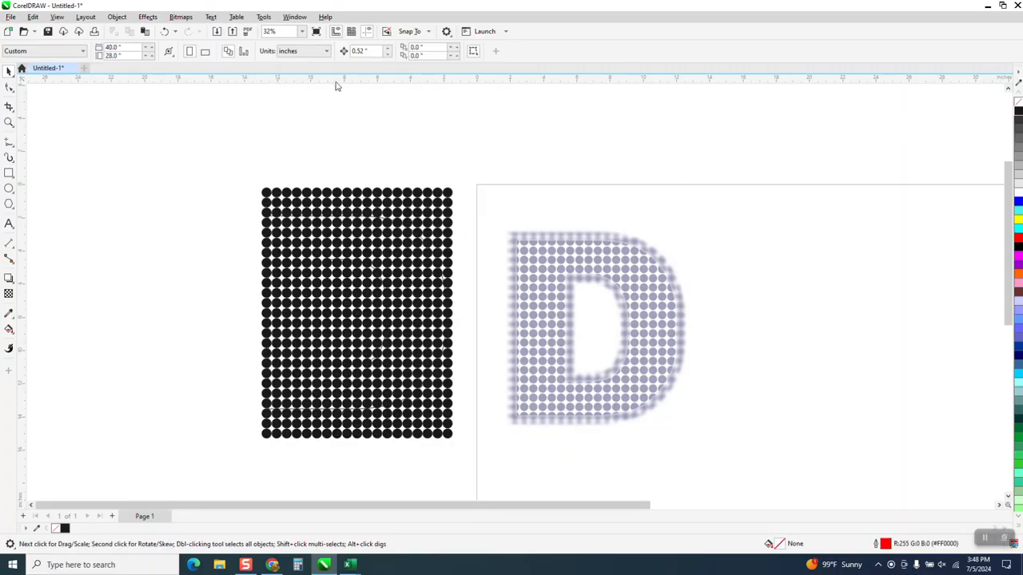
type("12")
key("Return")
left_click(438, 196)
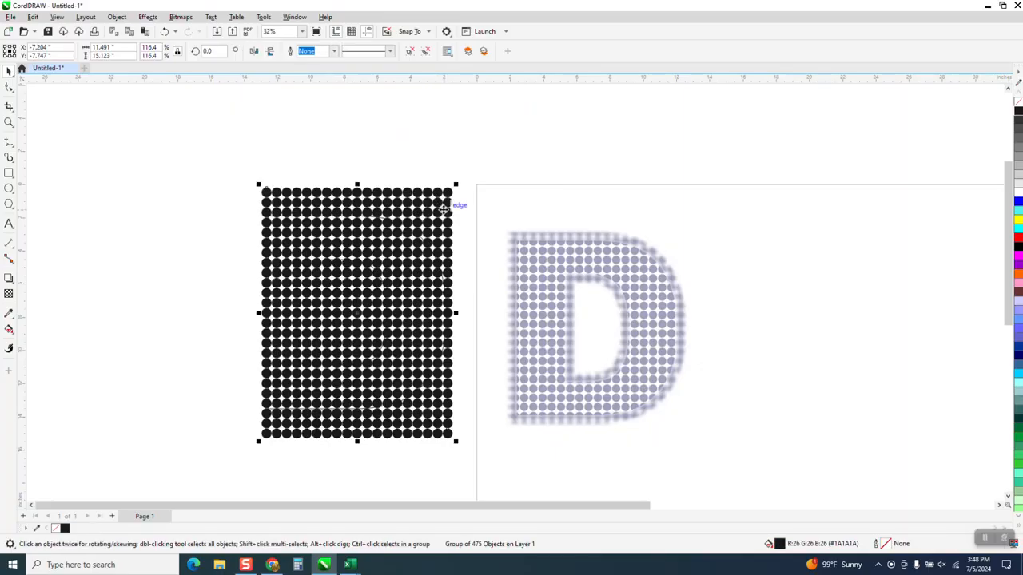
key("Left")
- Nudge the blurry bitmap D 24 in to the right, well clear of the outlined D
left_click(390, 222)
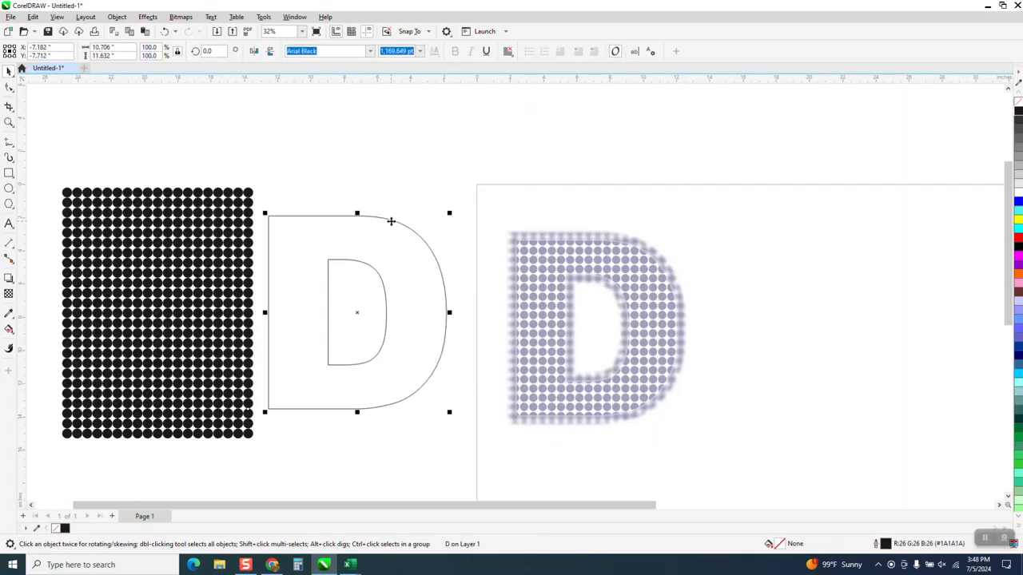
left_click(527, 267)
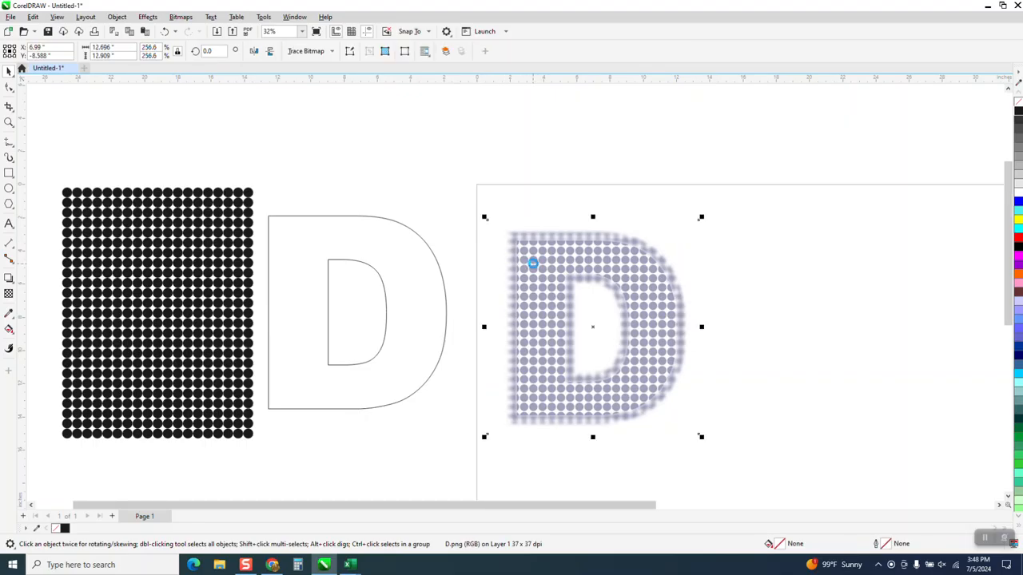
key("Right")
key("Right")
- Duplicate the outlined D, give the copy a red outline and nudge it over the dot grid
left_click(443, 290)
key("plus")
key("Right")
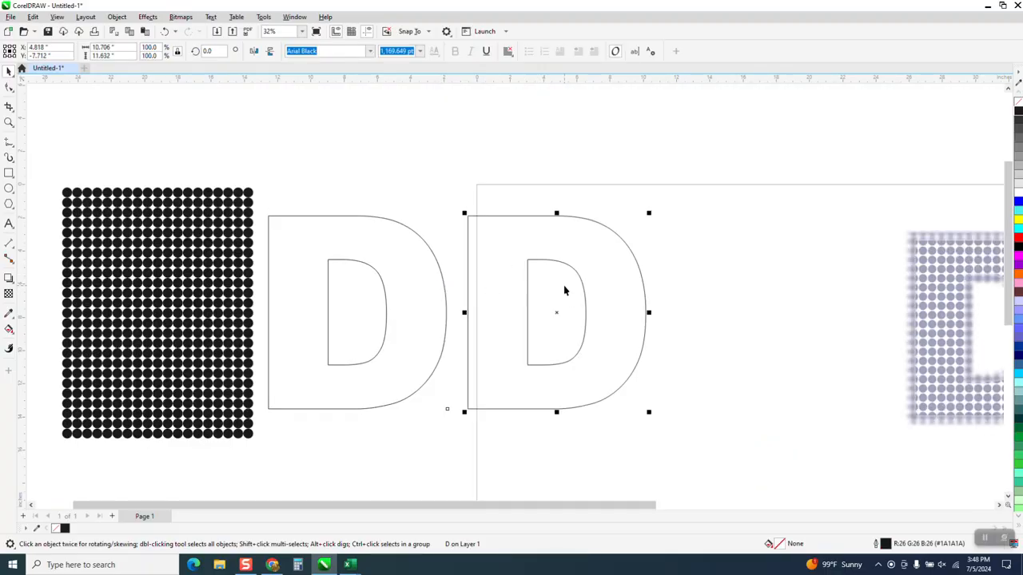
right_click(1018, 240)
key("Left")
key("Left")
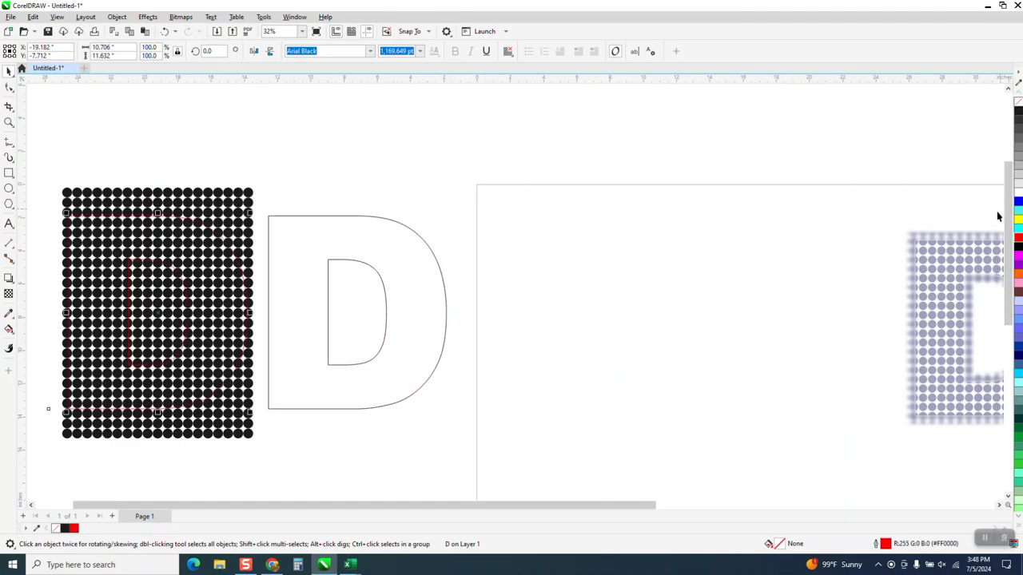
- Intersect the red D with the dot grid and nudge the resulting dotted D 24 in to the right
left_click(8, 122)
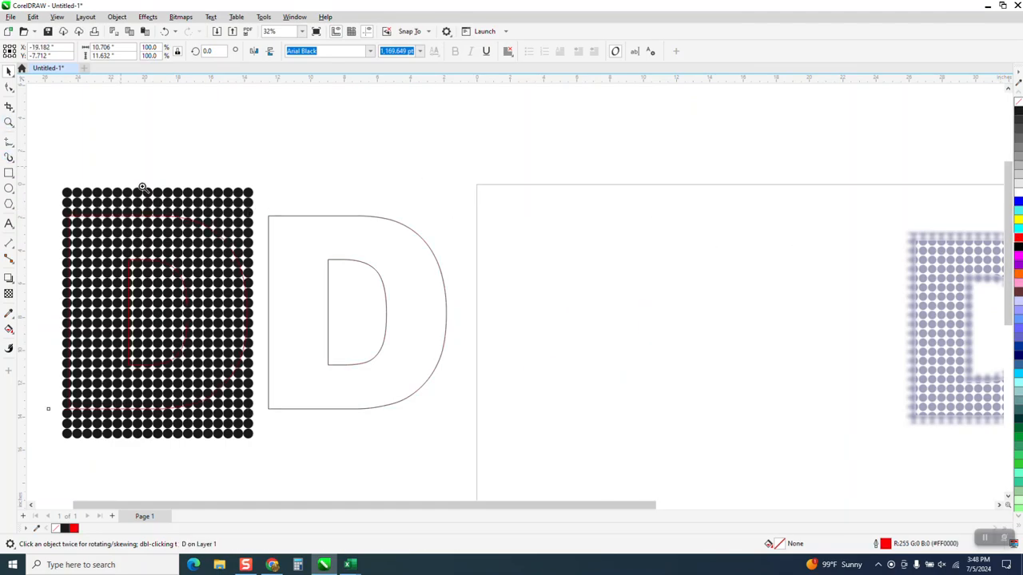
left_click(216, 240)
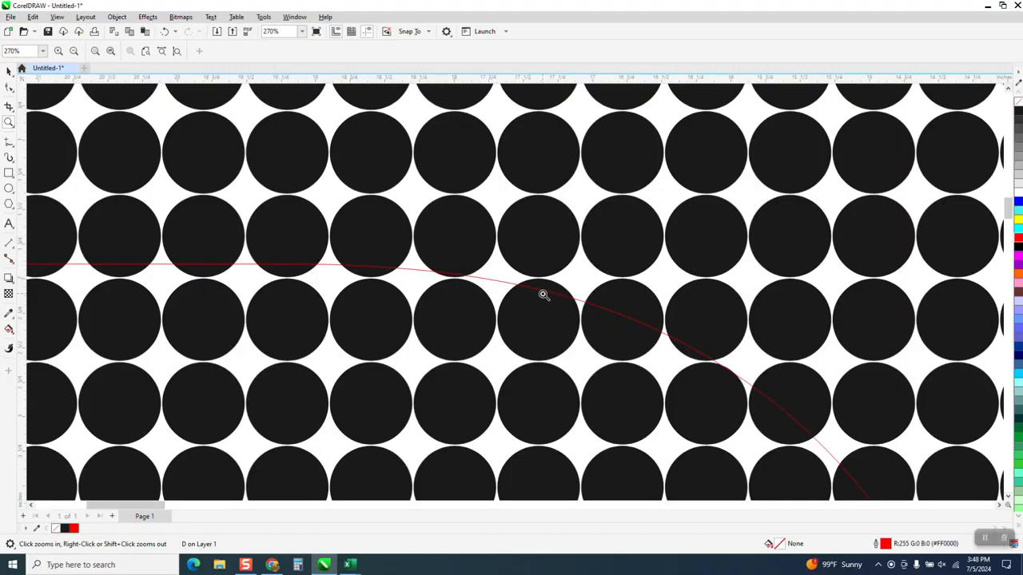
right_click(472, 237)
scroll(465, 222, "down", 8)
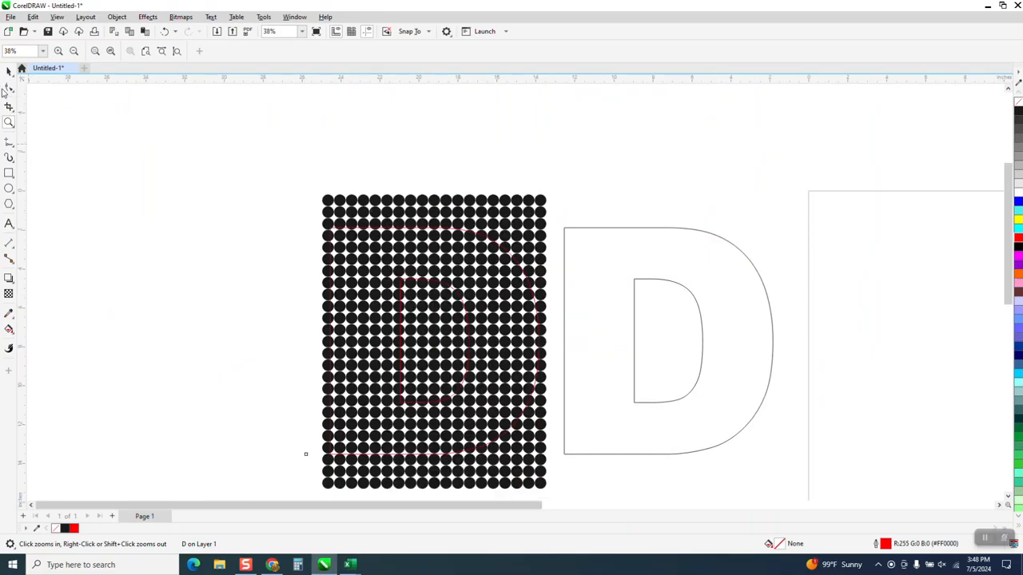
scroll(251, 141, "down", 1)
scroll(271, 153, "down", 1)
key("space")
left_click_drag(271, 154, 509, 445)
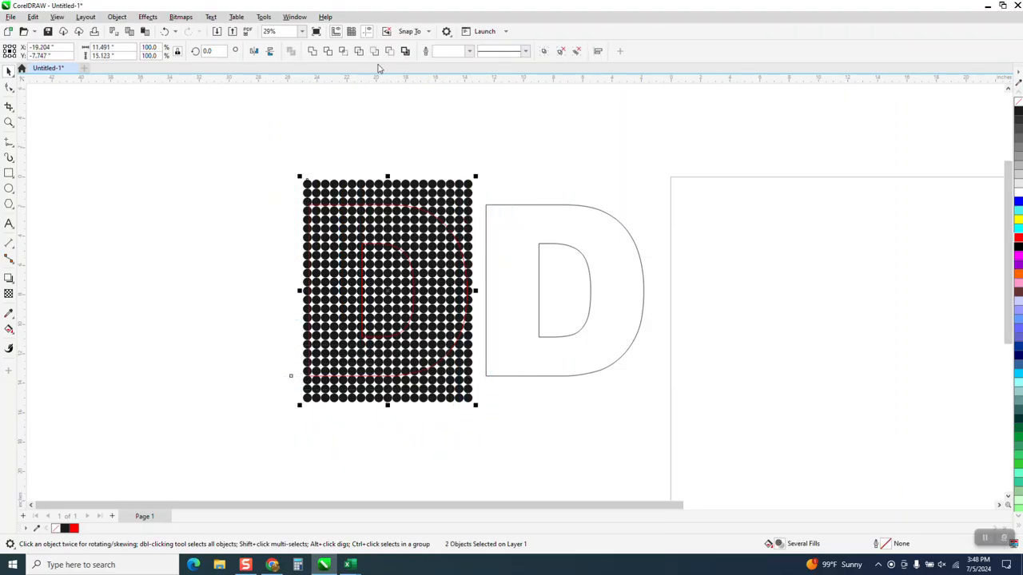
left_click(342, 51)
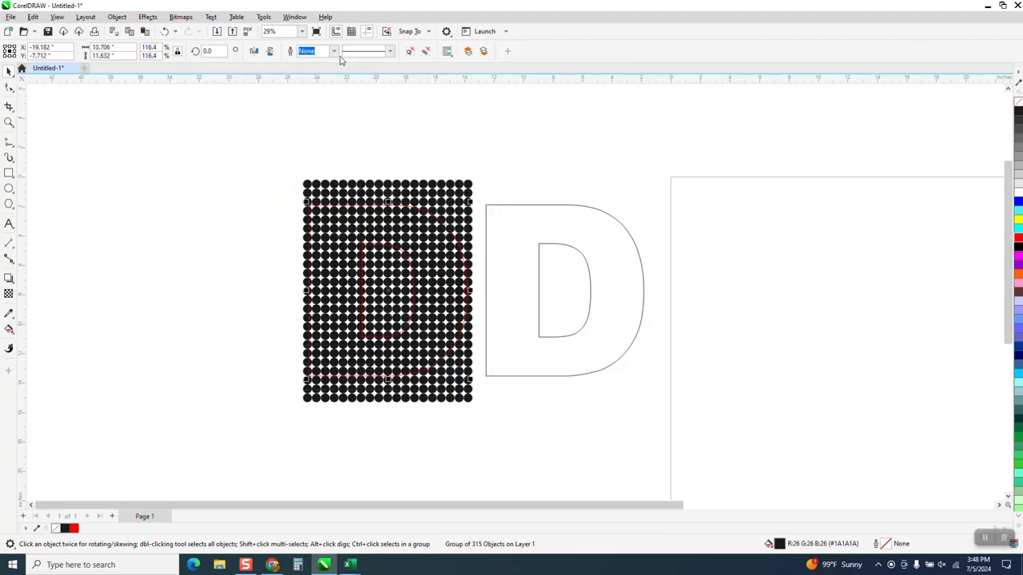
key("Right")
key("Right")
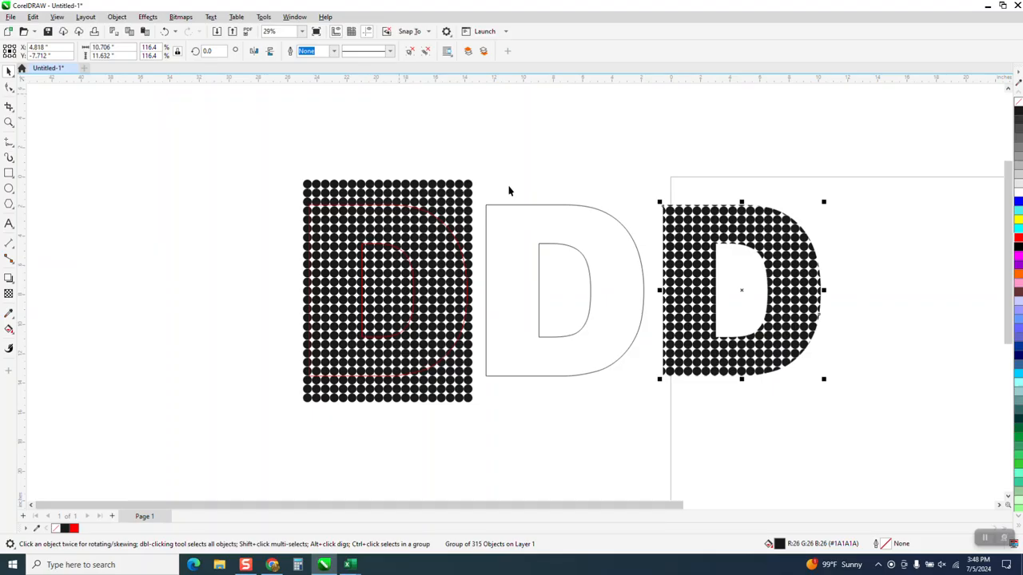
- Delete the red outlined D lying over the dot grid
left_click(544, 229)
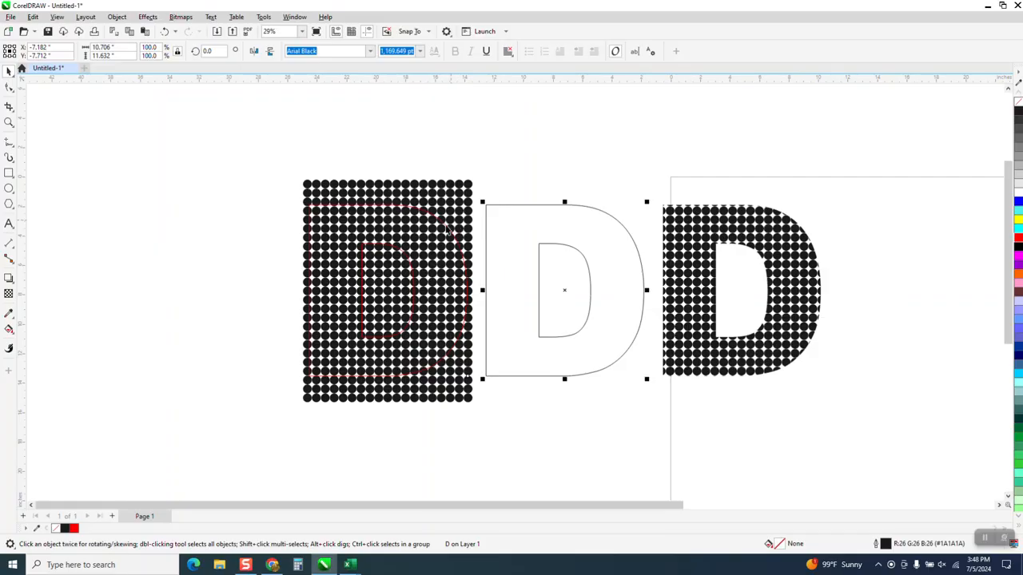
left_click(450, 230)
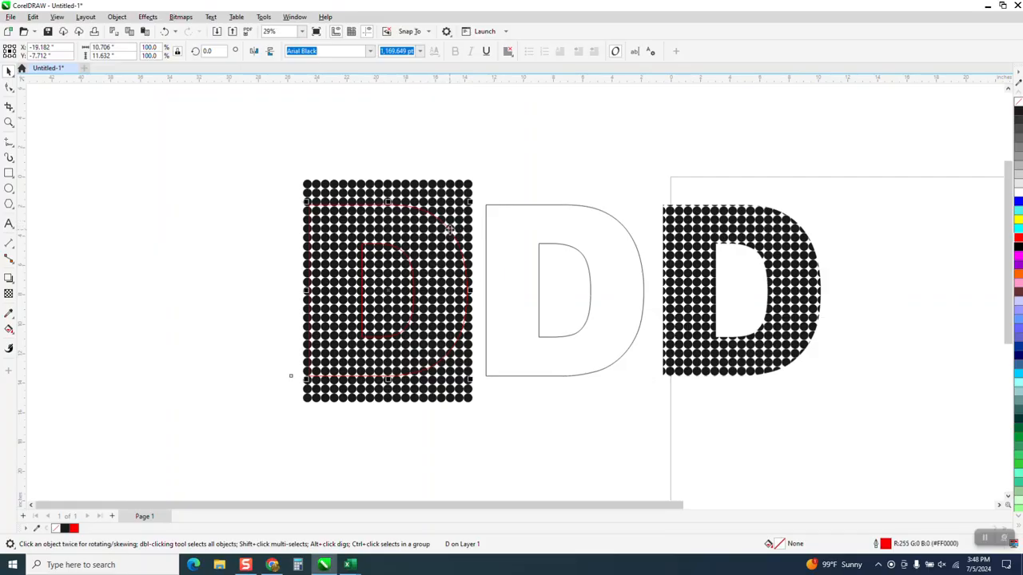
key("Delete")
- Convert the remaining outlined D to curves and convert its hairline outline to an object
left_click(528, 221)
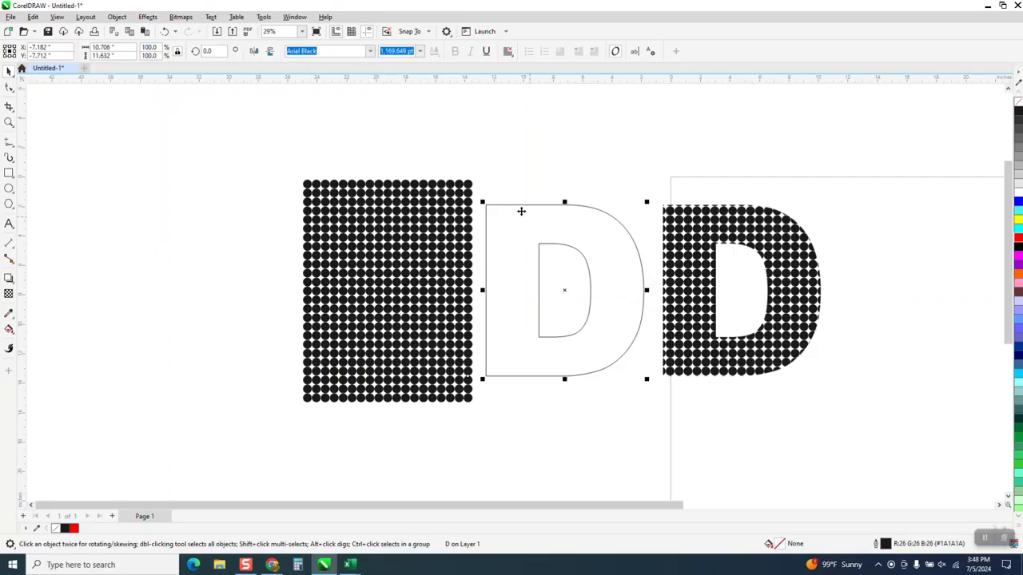
left_click(121, 22)
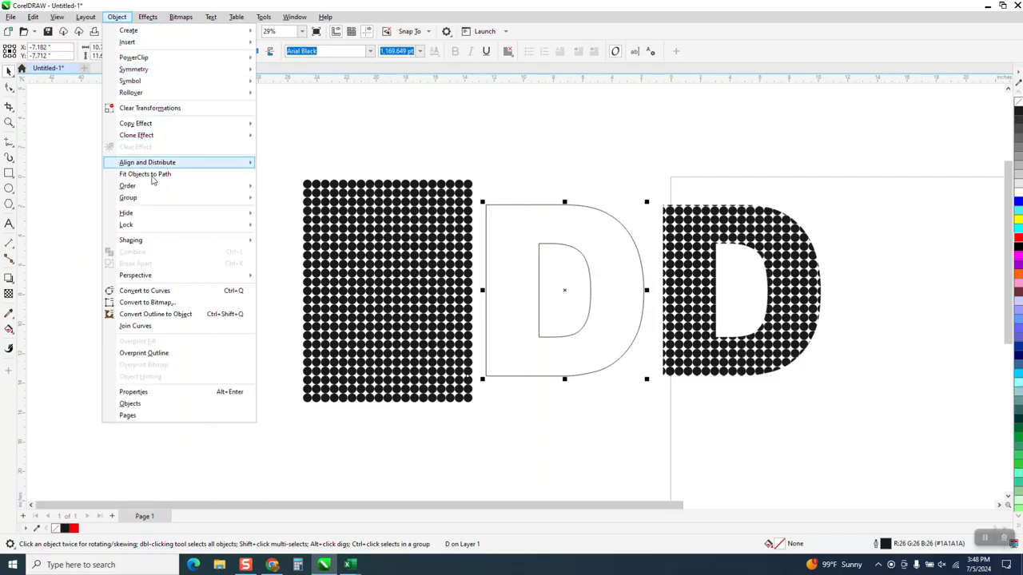
left_click(162, 290)
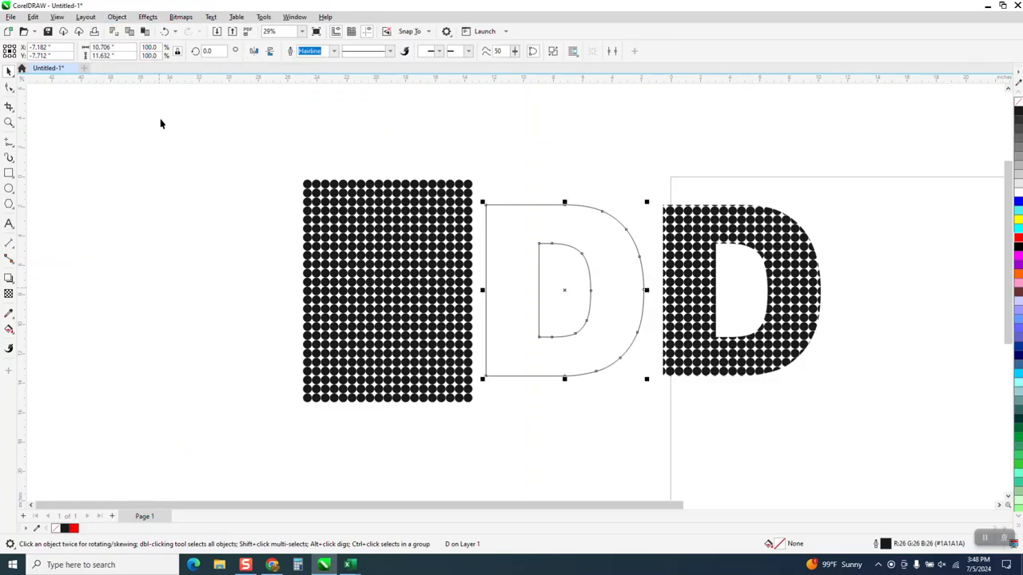
left_click(120, 19)
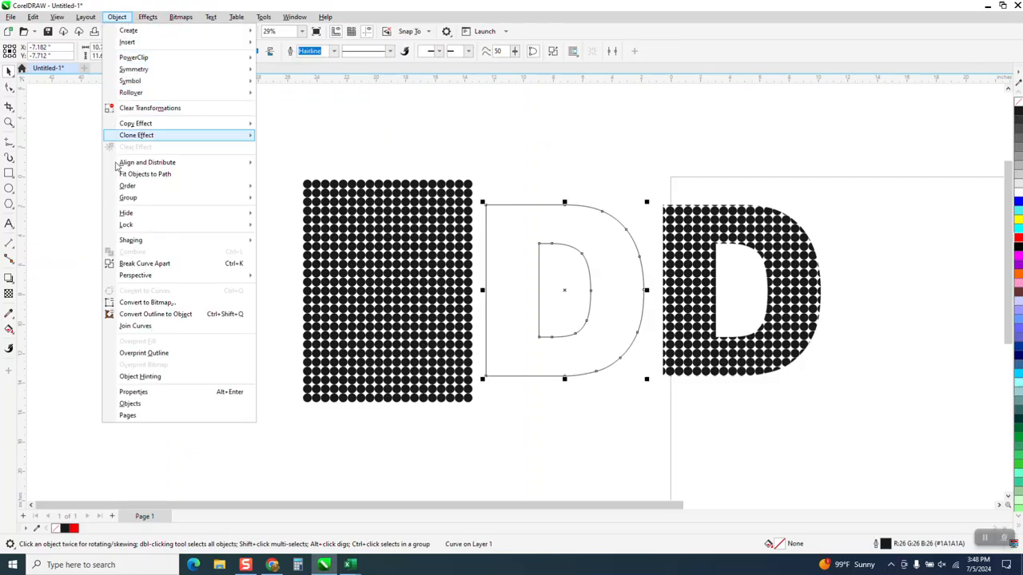
left_click(149, 314)
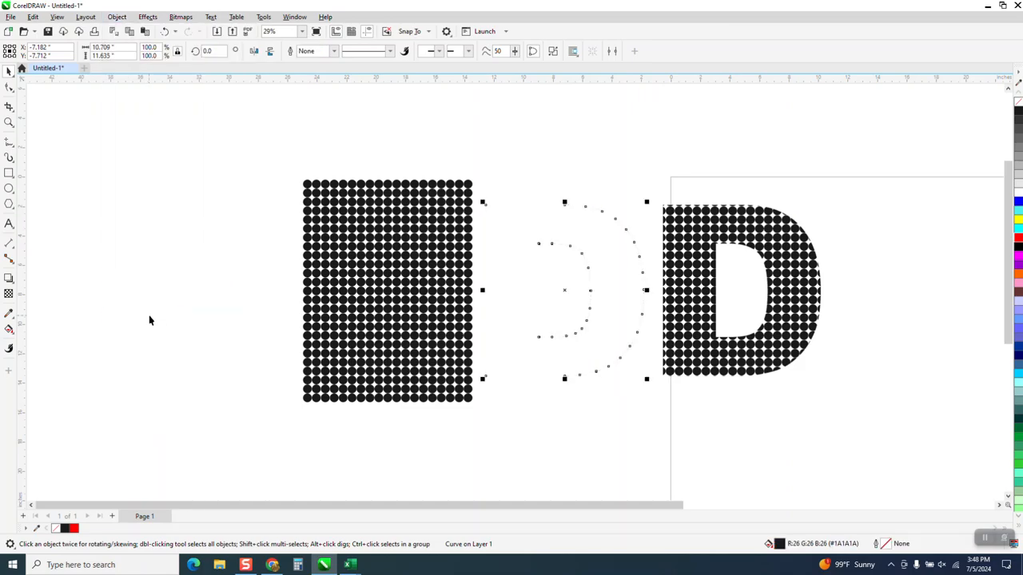
- Give the D curve a 0.5 in outline and convert that outline to an object
left_click(334, 52)
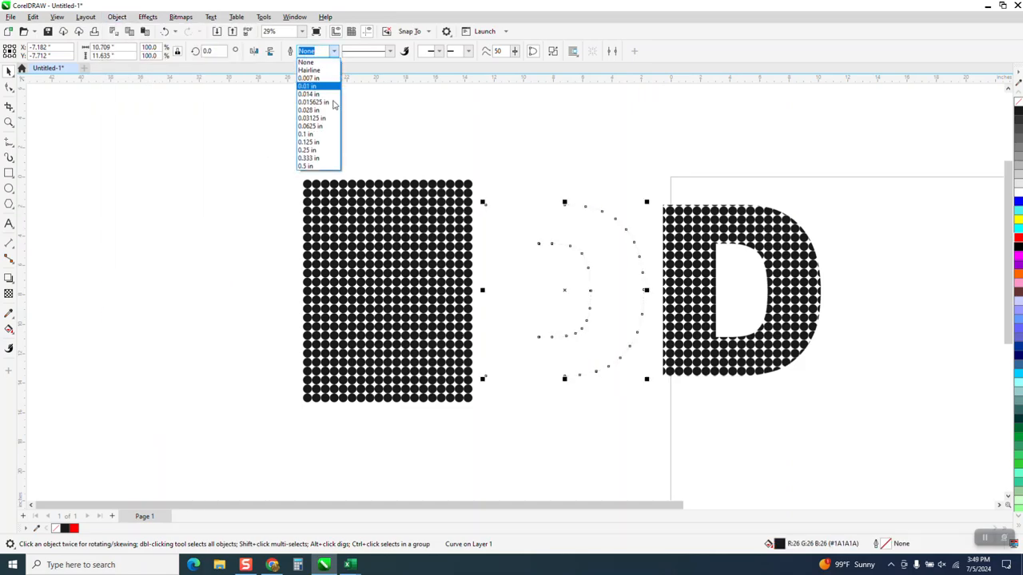
left_click(311, 168)
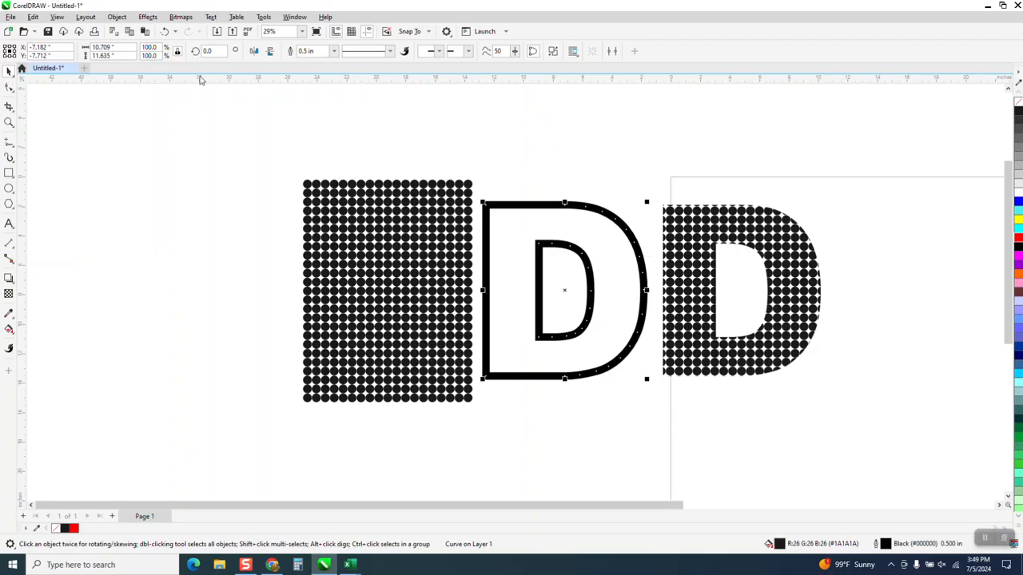
left_click(117, 19)
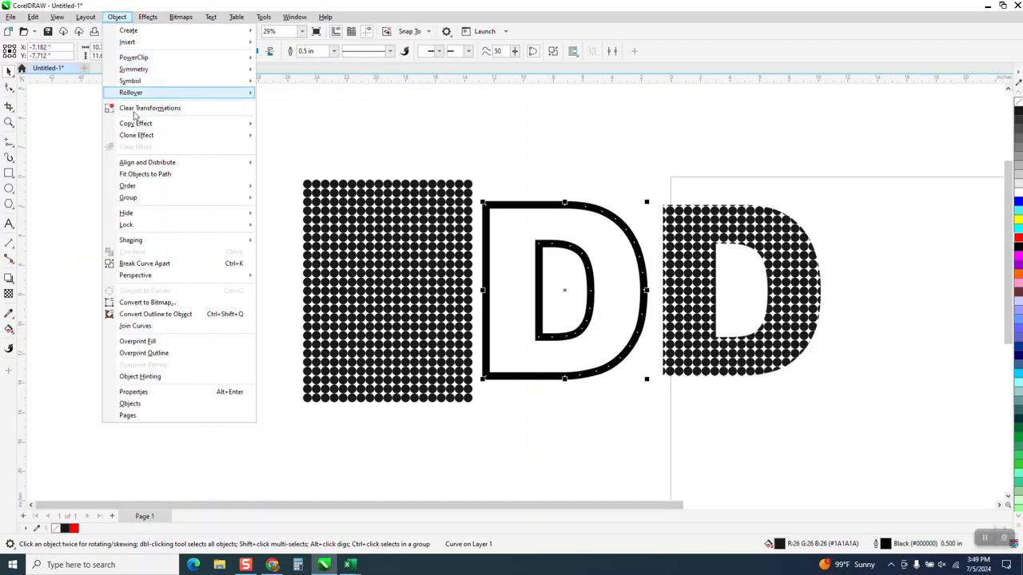
left_click(156, 315)
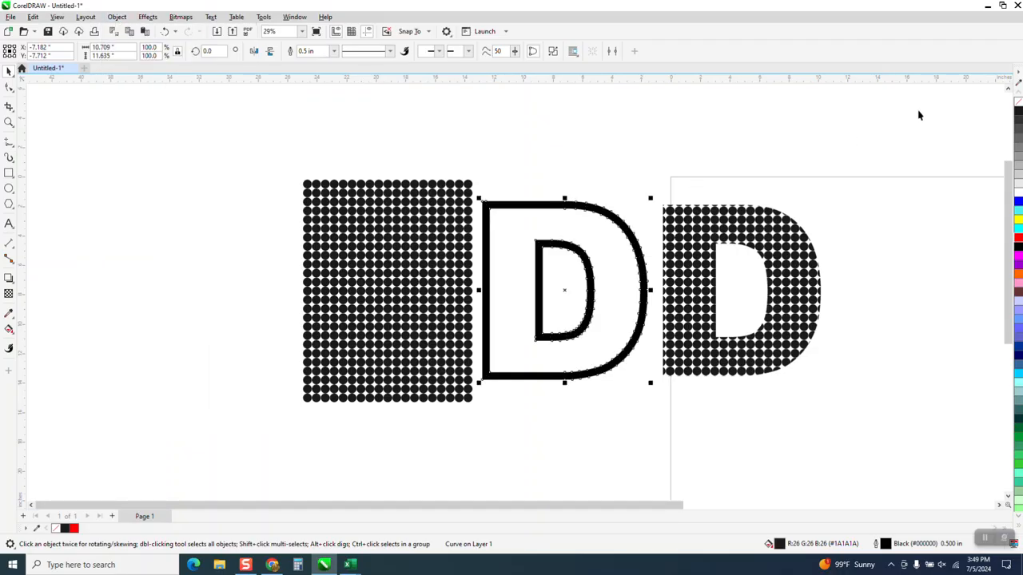
- Make the thick D border an unfilled shape with a red hairline outline, nudged 12 in left over the dot grid
left_click(1018, 106)
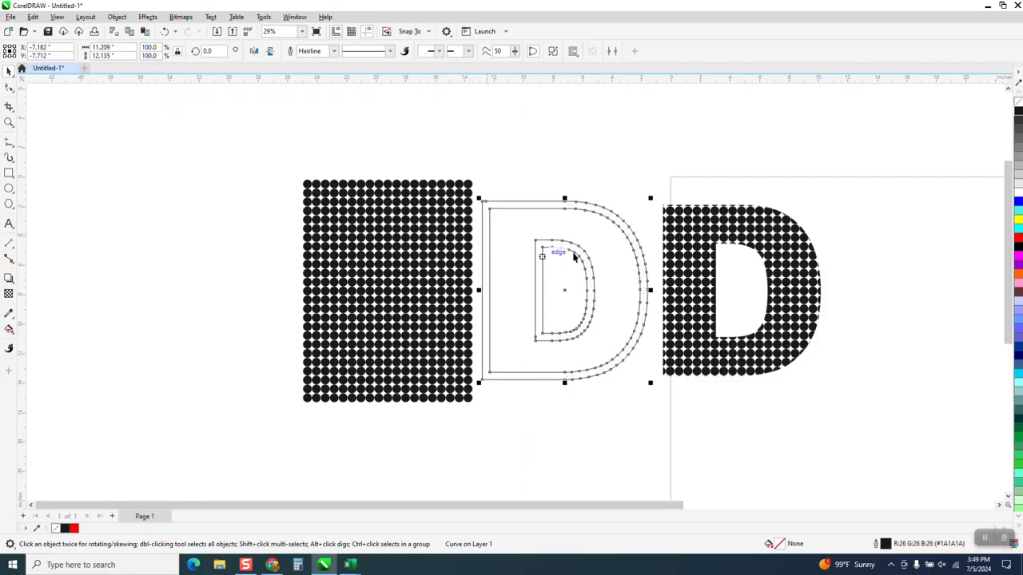
key("Left")
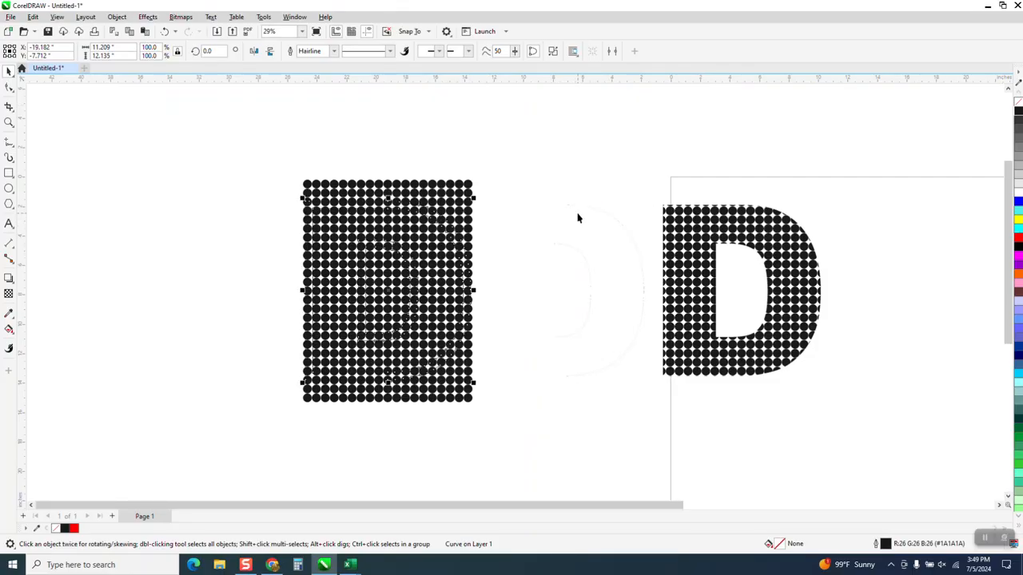
right_click(1018, 238)
- Delete the leftover thin D curve between the dot grid and the dotted D
left_click(9, 123)
left_click_drag(391, 195, 482, 243)
scroll(479, 237, "down", 1)
scroll(472, 212, "down", 4)
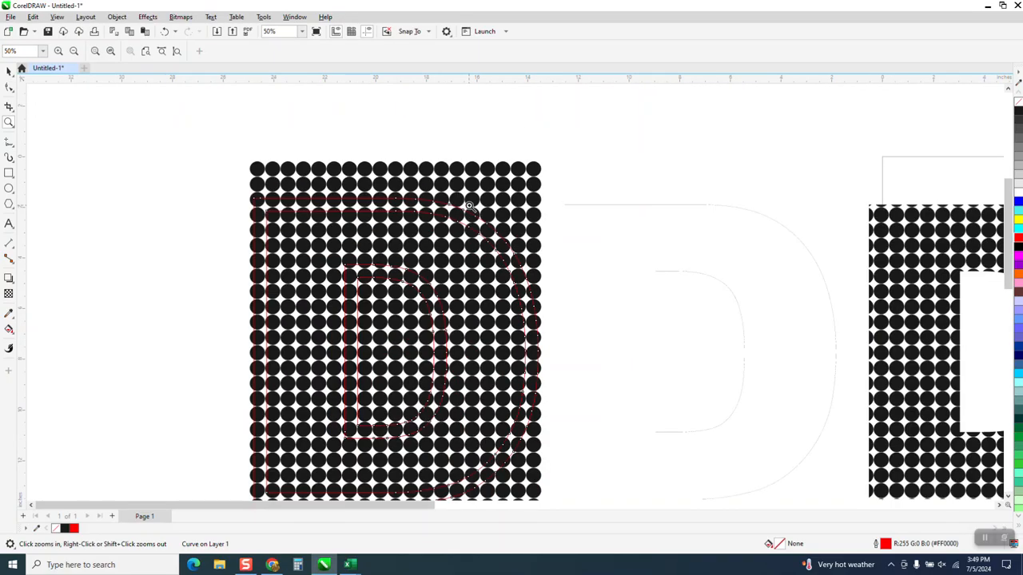
left_click(8, 71)
scroll(179, 120, "down", 1)
left_click_drag(203, 131, 511, 410)
left_click(527, 237)
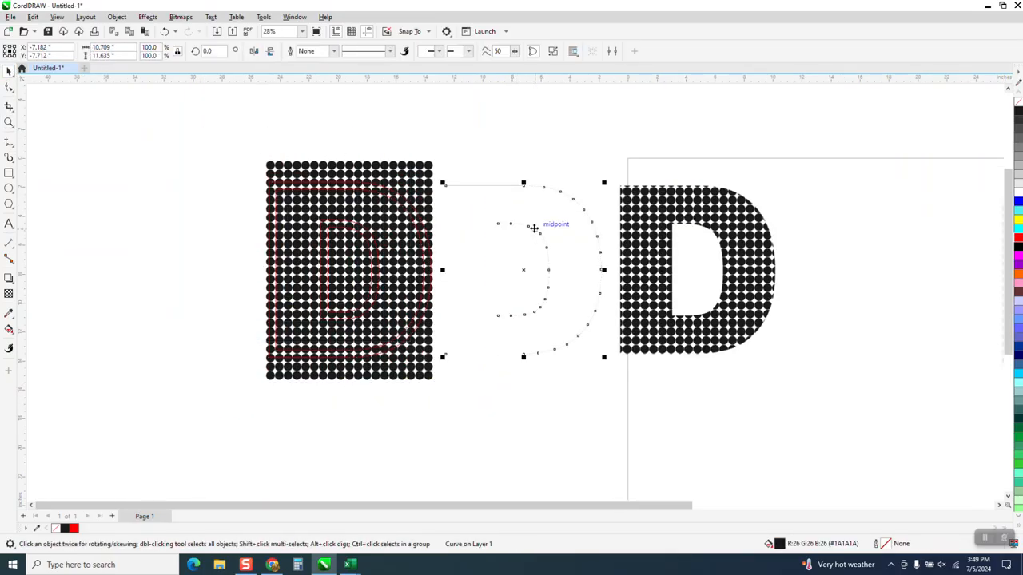
key("Delete")
- Intersect the red D border with the dot grid and nudge the resulting dotted border 12 in right onto the dotted D
left_click_drag(203, 131, 501, 420)
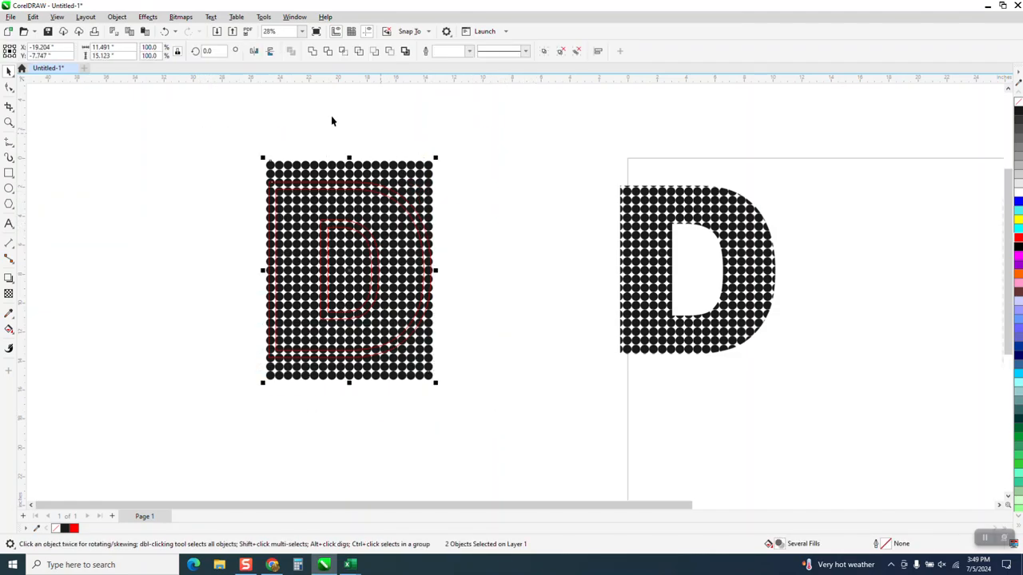
left_click(342, 50)
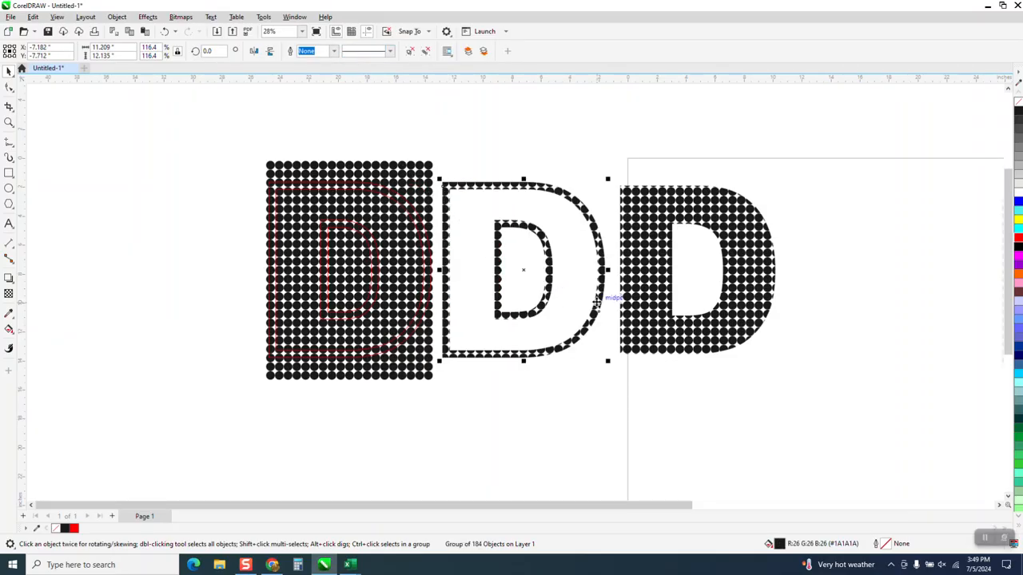
key("Right")
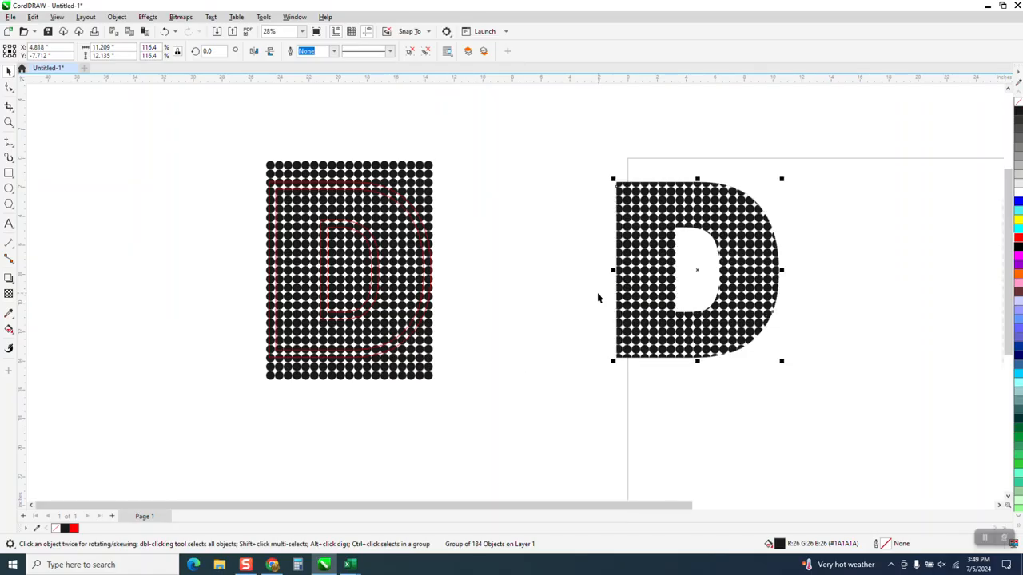
key("Left")
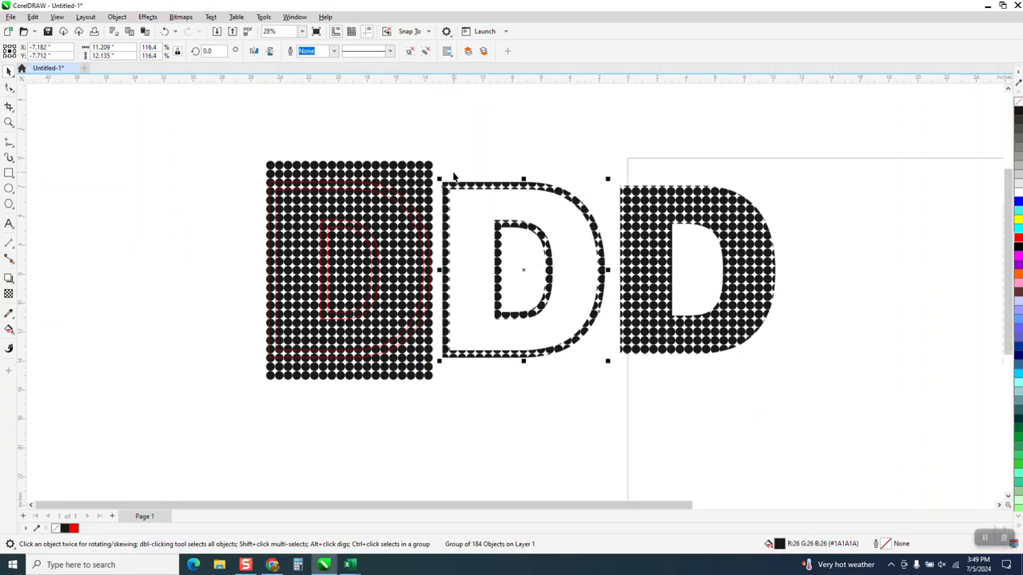
key("Right")
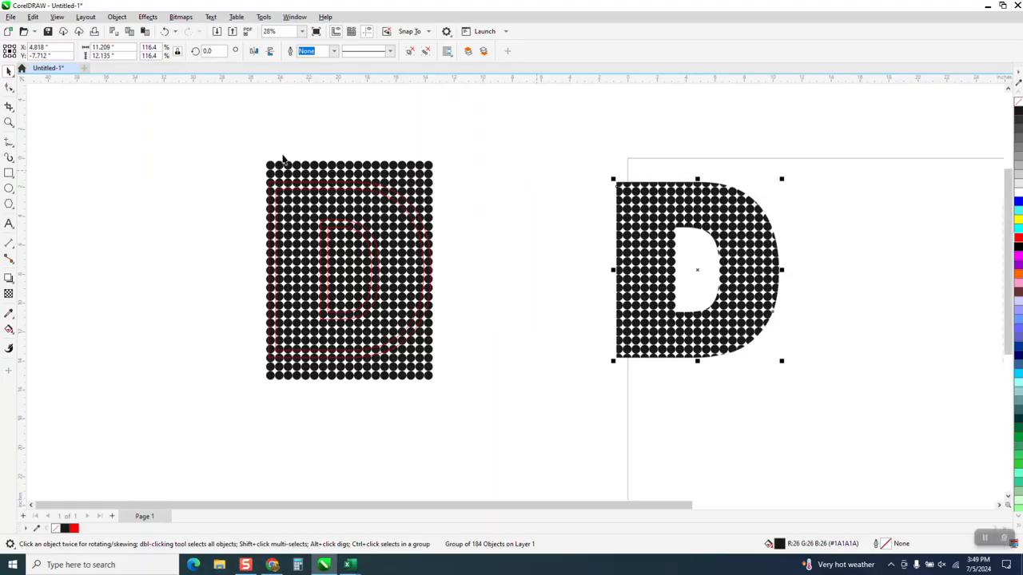
- Try a Gaussian Blur with a 19.0-pixel radius on the dotted D border
left_click(8, 122)
left_click_drag(567, 167, 879, 357)
left_click(9, 70)
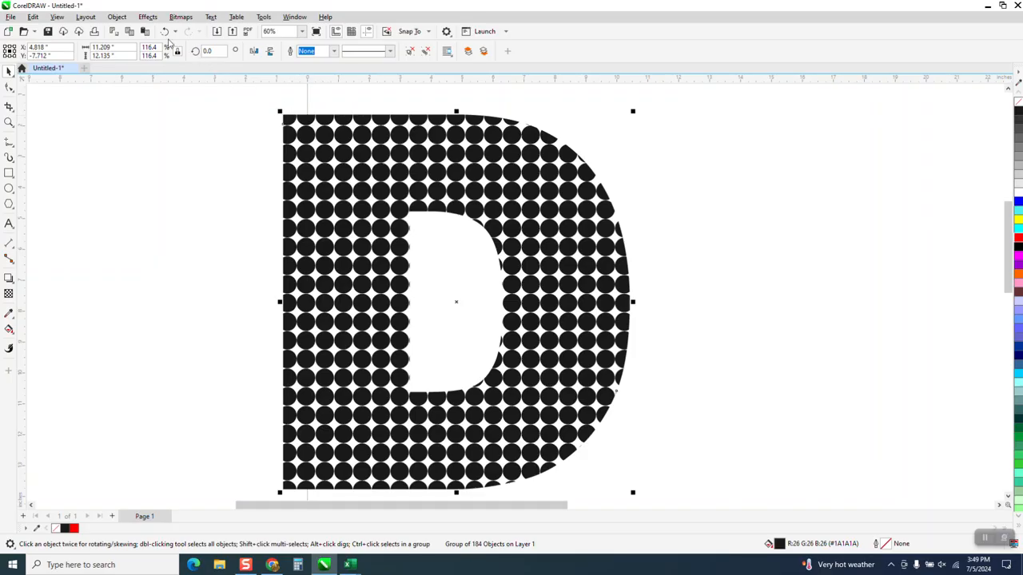
left_click(151, 18)
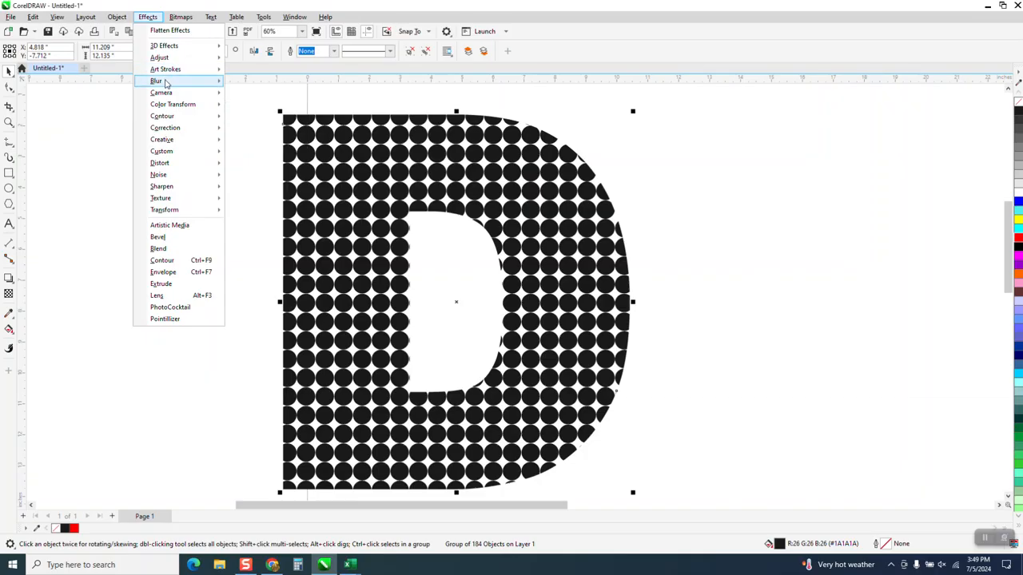
mouse_move(167, 84)
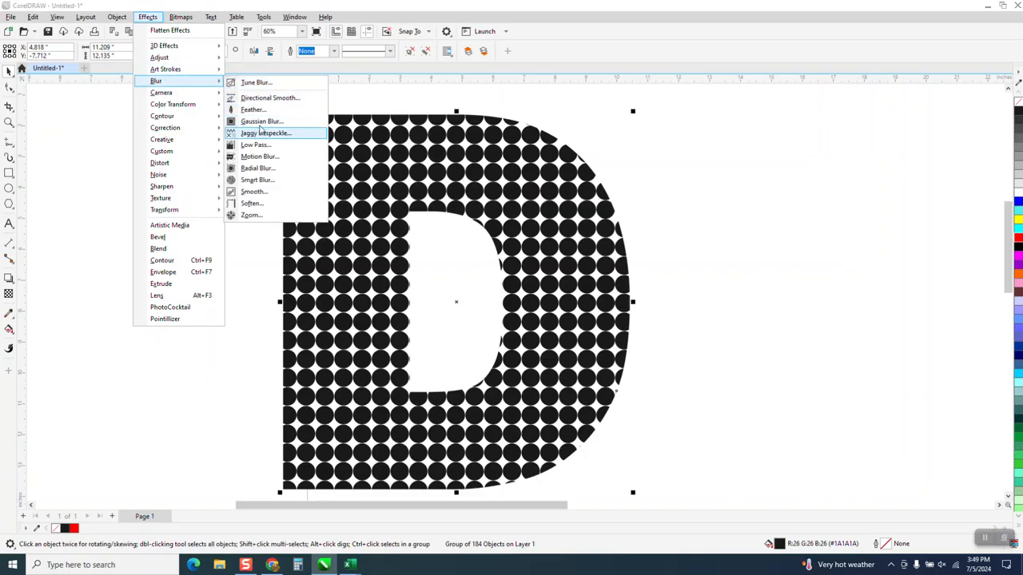
left_click(261, 121)
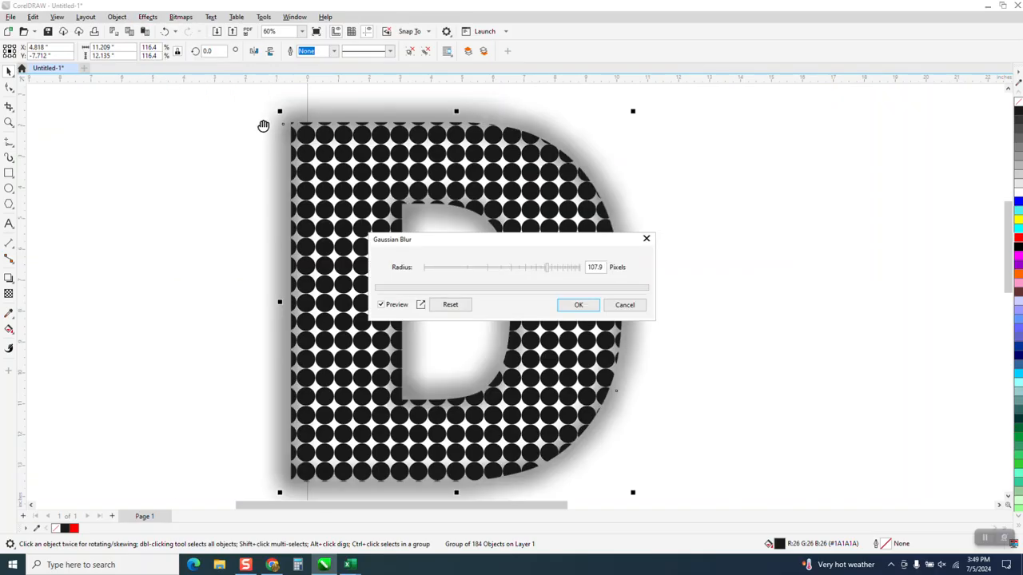
left_click_drag(547, 276, 474, 274)
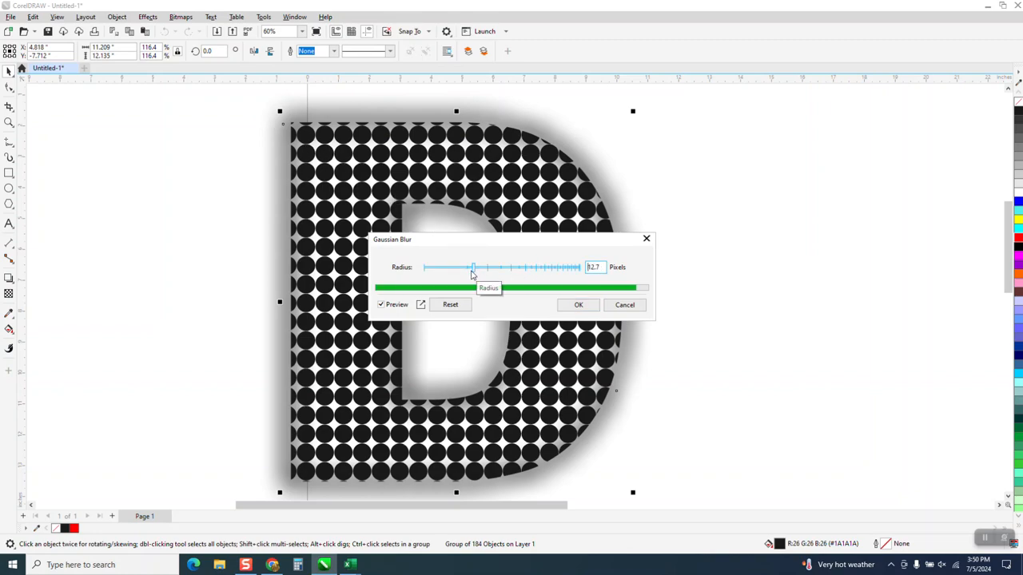
left_click_drag(475, 274, 477, 274)
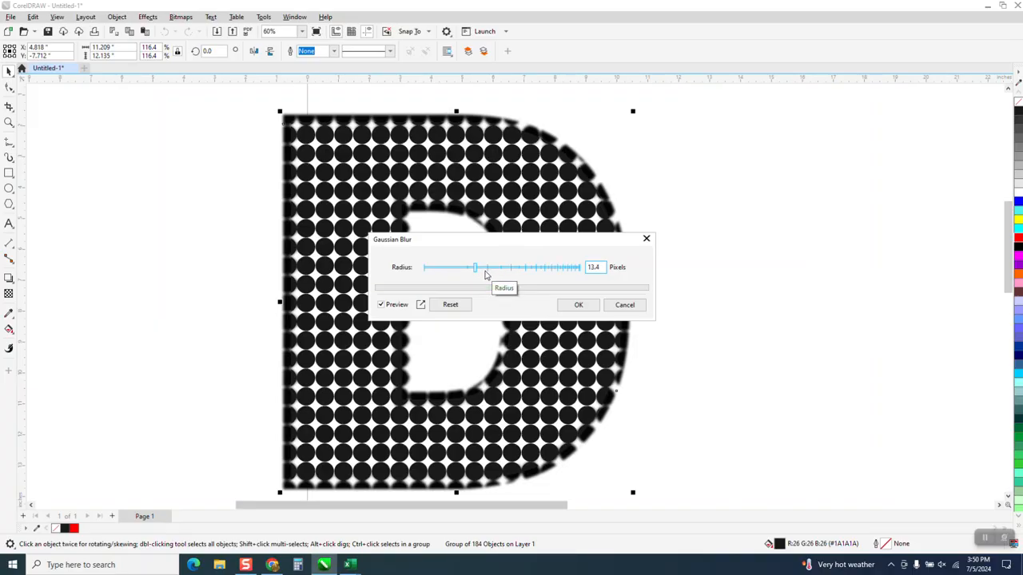
mouse_move(477, 271)
left_mouse_down()
mouse_move(446, 269)
mouse_move(467, 273)
left_mouse_up()
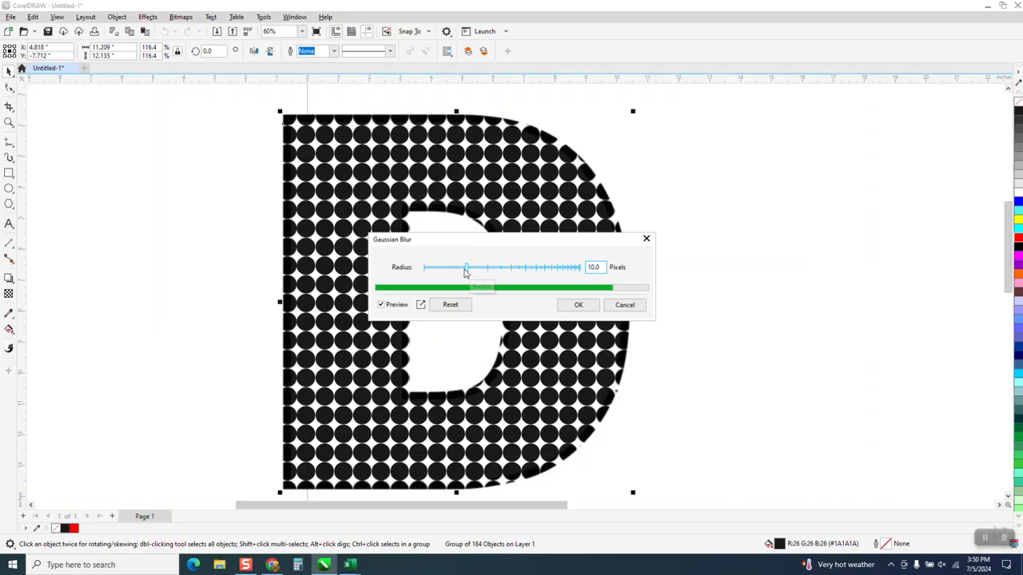
left_click_drag(465, 271, 482, 269)
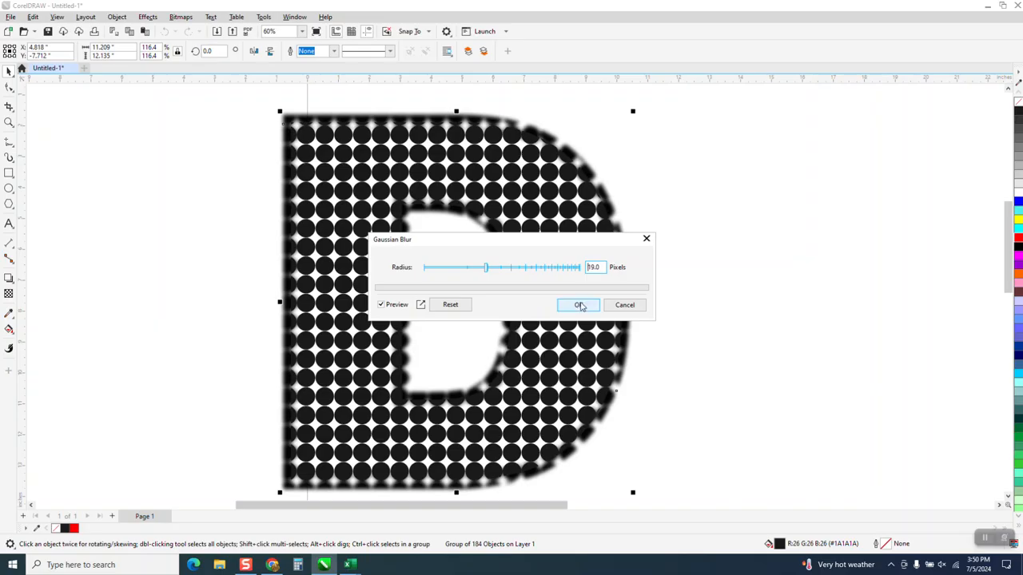
left_click(579, 306)
left_click(9, 122)
left_click_drag(281, 121, 364, 172)
scroll(364, 172, "down", 3)
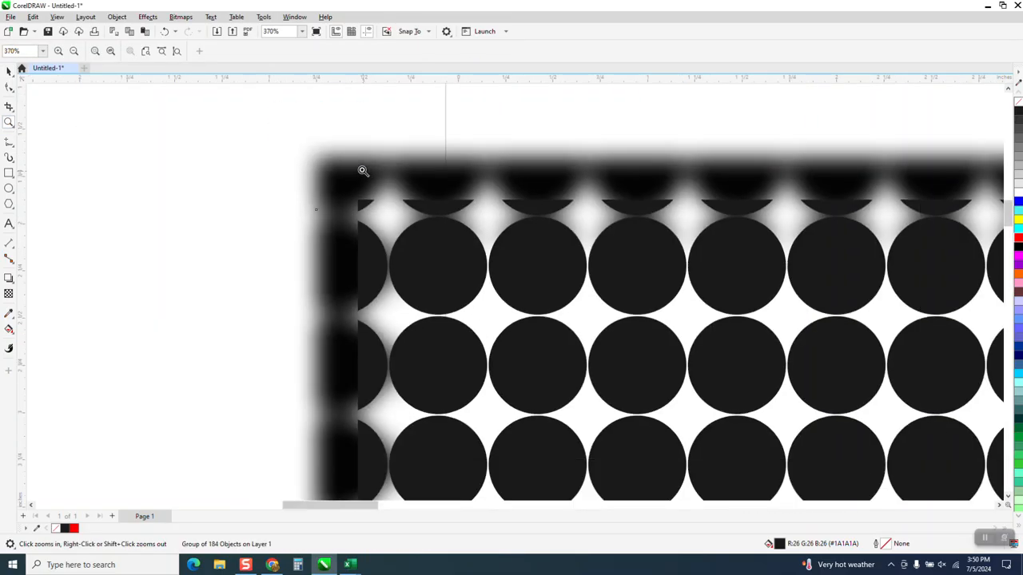
- Undo the blur and the earlier border work back to the D curve with its hairline outline
left_click(165, 31)
scroll(223, 98, "down", 2)
scroll(223, 97, "down", 1)
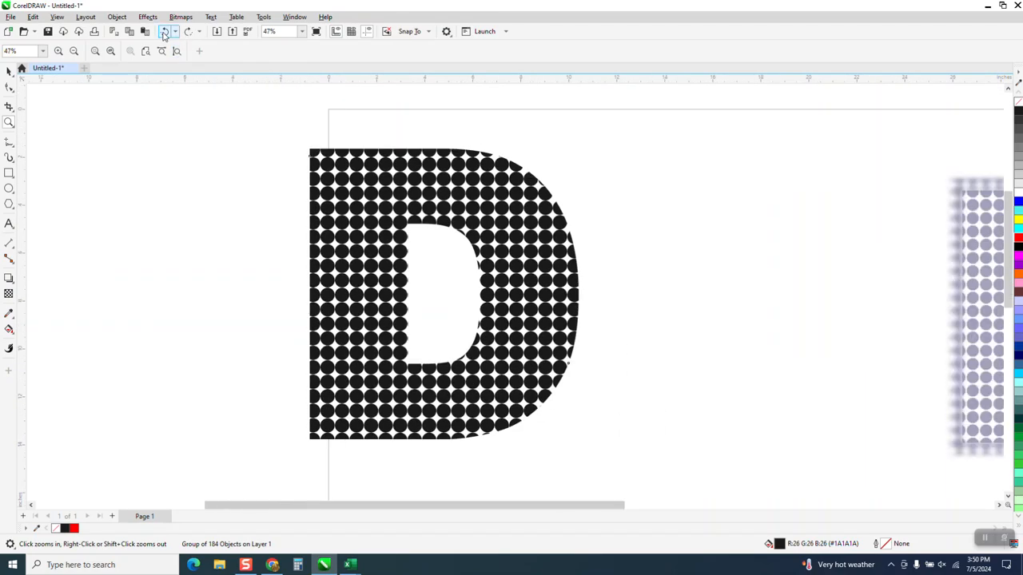
left_click(165, 32)
left_click(167, 33)
left_click(166, 33)
left_click(166, 34)
left_click(166, 34)
left_click(166, 33)
left_click(166, 34)
left_click(166, 34)
left_click(165, 33)
left_click(166, 34)
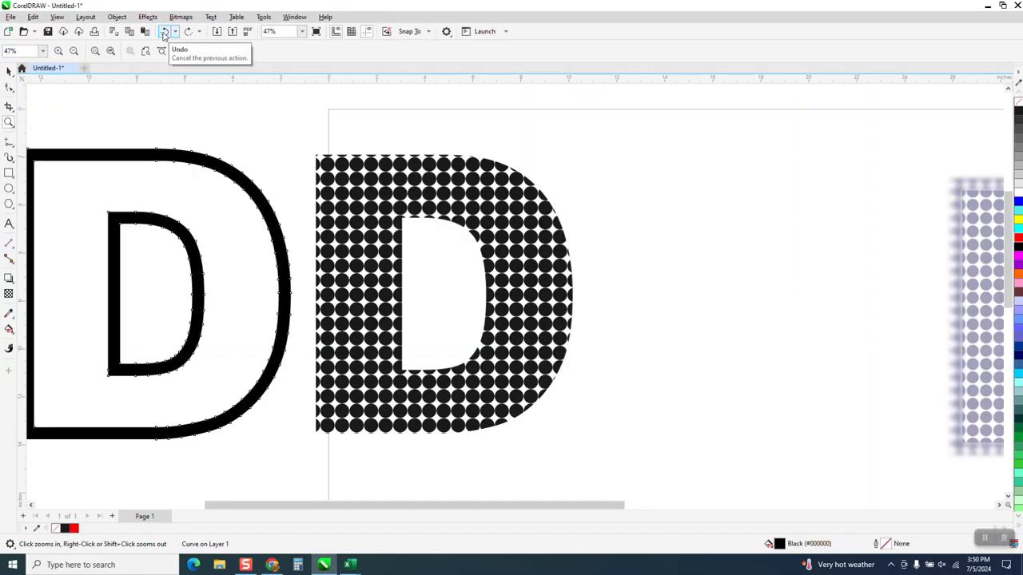
left_click(9, 71)
left_click(166, 34)
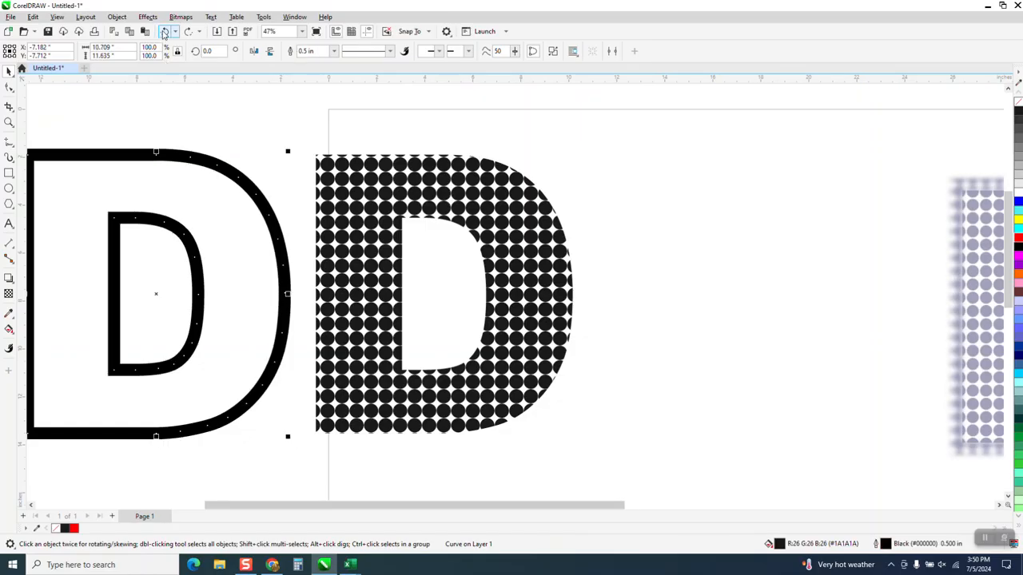
left_click(165, 31)
- Give the D curve a 0.75 in outline and convert that outline to an object
left_click(334, 50)
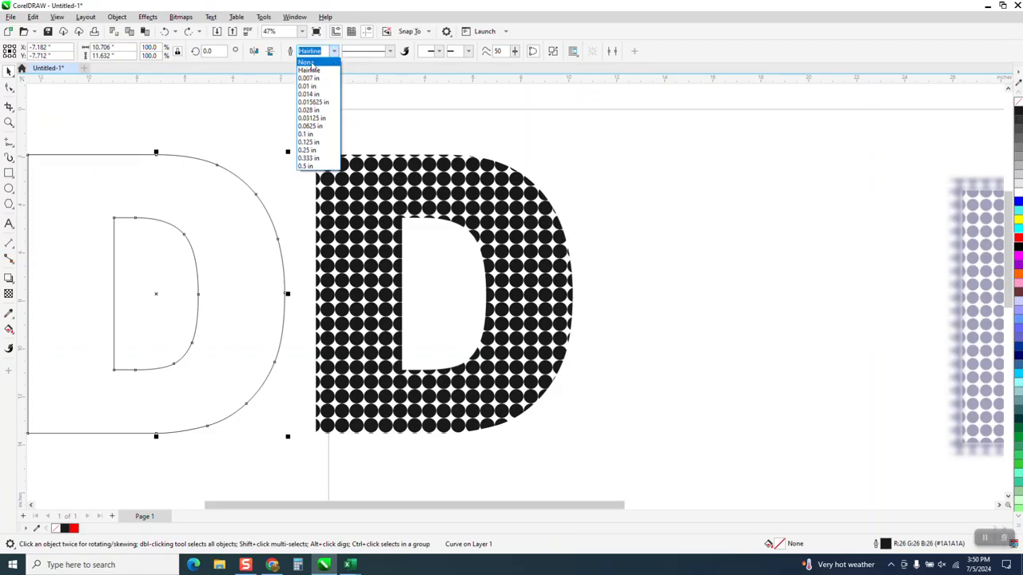
left_click(366, 141)
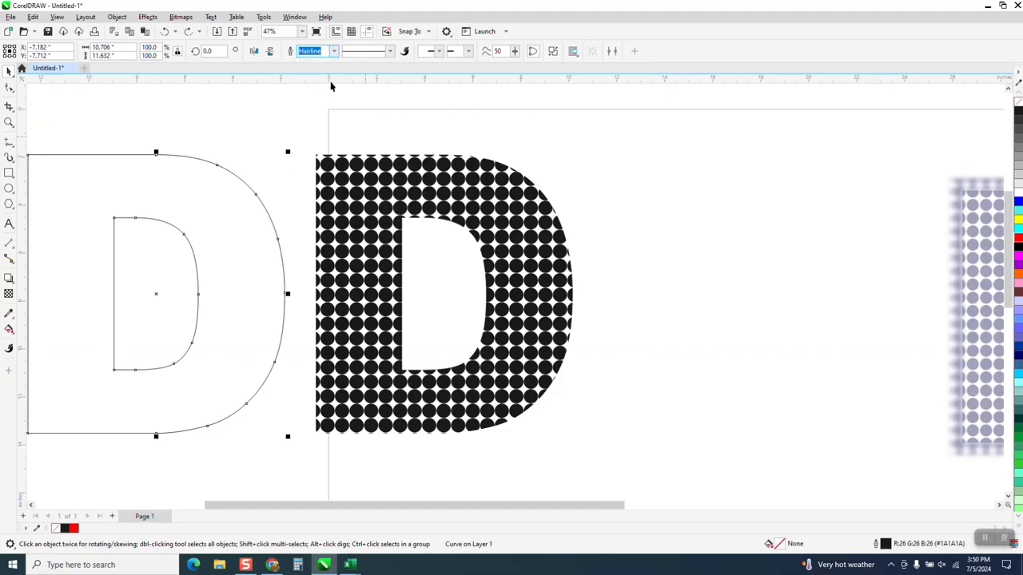
type(".75")
key("Return")
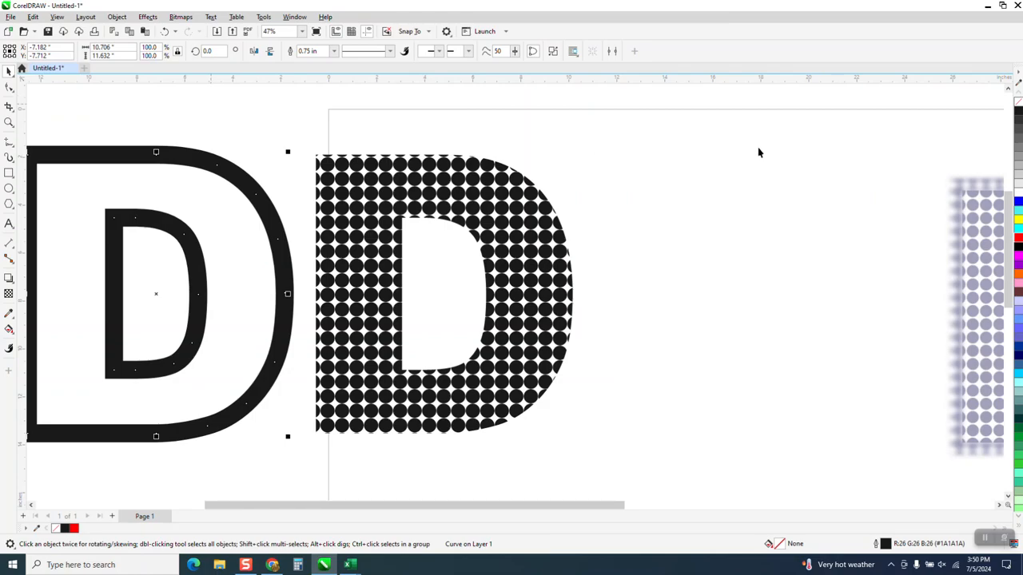
left_click(116, 17)
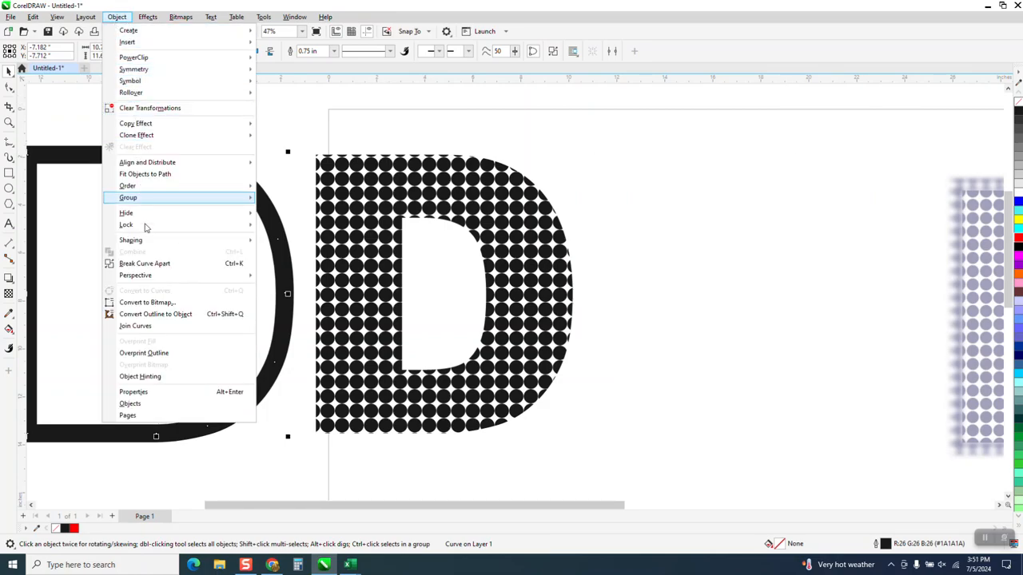
left_click(163, 314)
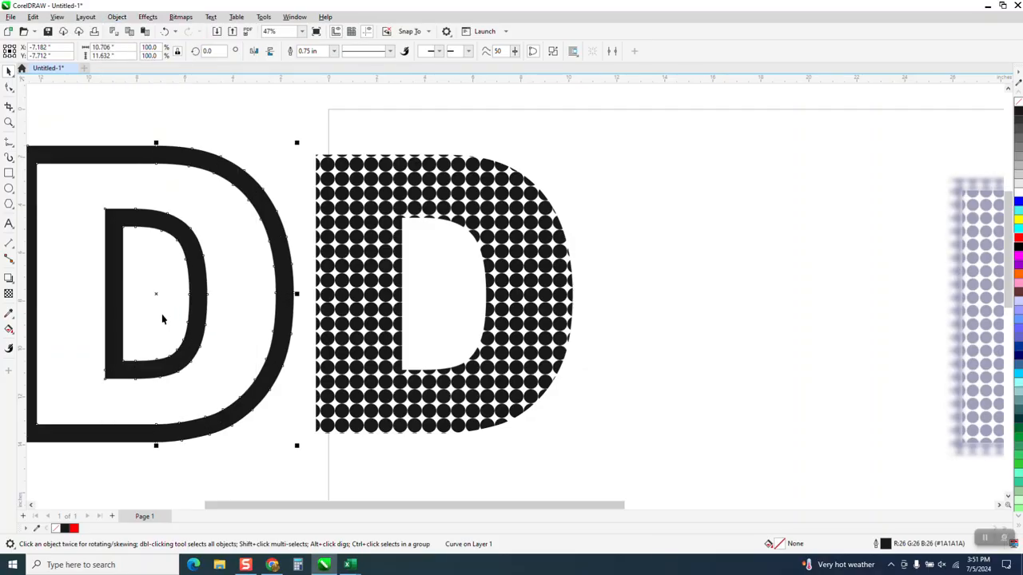
- Turn the 0.75 in D border into an unfilled shape with a red hairline outline, positioned 12 in further left over the dot grid
left_click(1019, 104)
right_click(1018, 242)
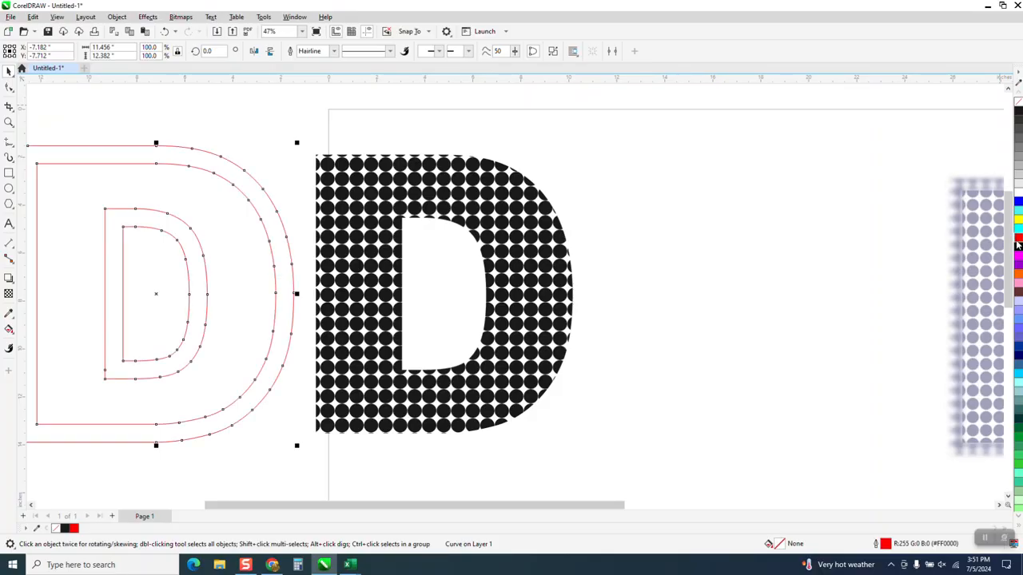
key("Right")
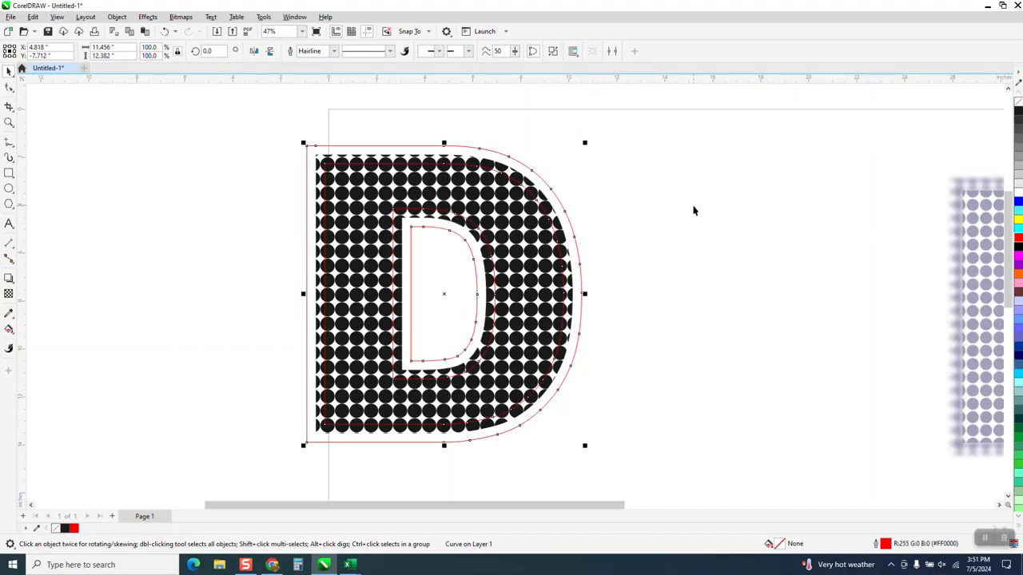
key("Right")
scroll(585, 179, "down", 1)
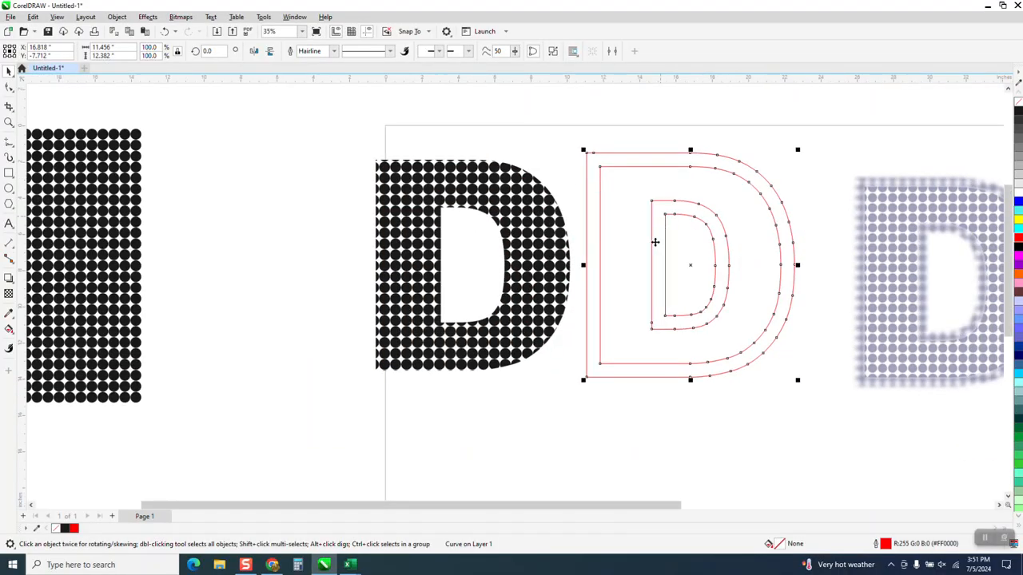
scroll(554, 225, "down", 1)
key("Left")
key("Left")
key("Left")
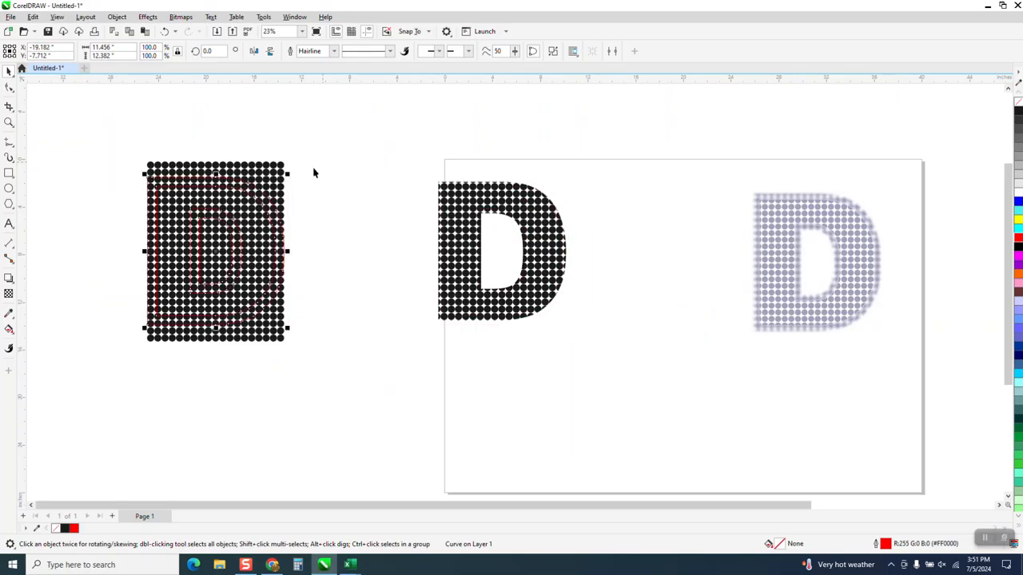
- Shift the dot grid slightly up and left over the red D border's left edge, and move both together about 0.78 in right
left_click(9, 122)
left_click_drag(112, 146, 424, 383)
left_click(8, 70)
left_click_drag(438, 120, 429, 116)
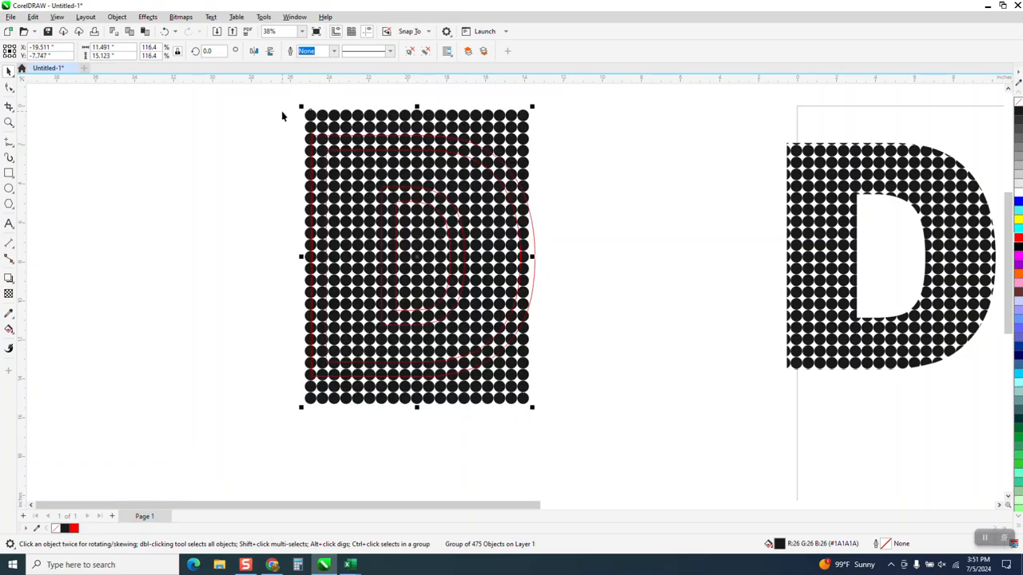
left_click_drag(286, 103, 655, 449)
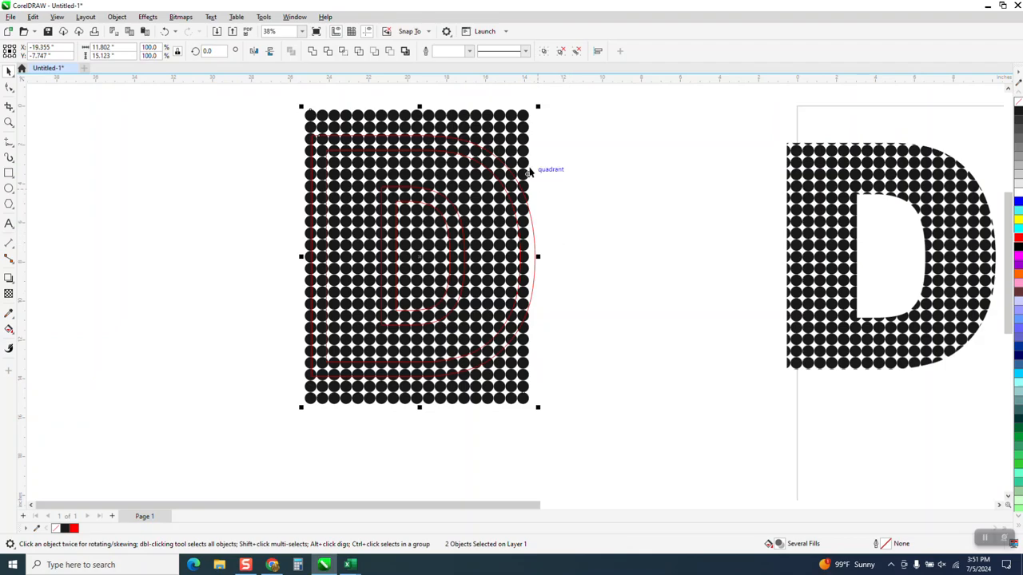
left_click_drag(523, 152, 537, 149)
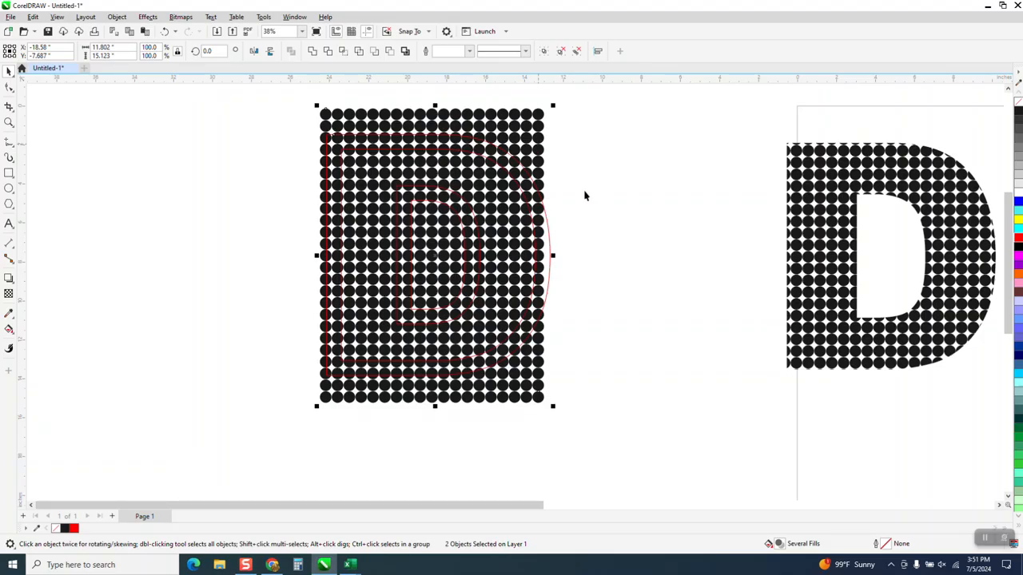
- Widen only the dot grid to about 12.23 in so it covers the red D border's right edge
left_click_drag(552, 255, 565, 256)
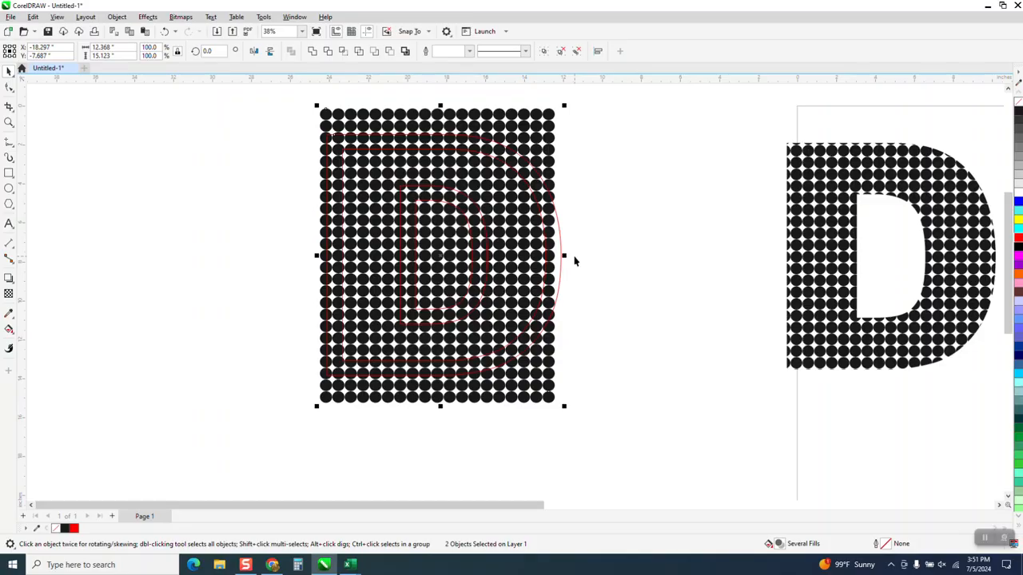
left_click(164, 31)
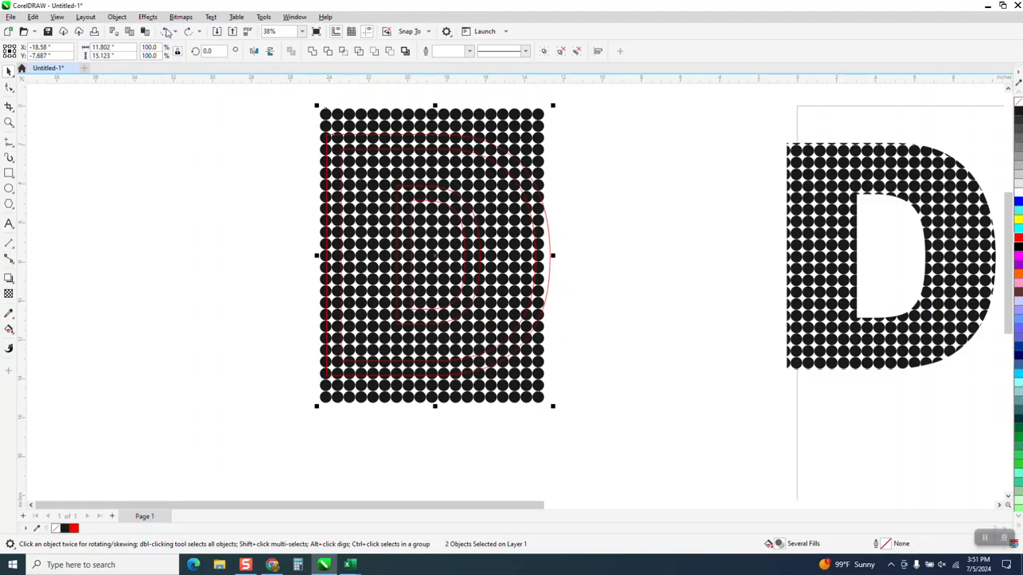
left_click(545, 118)
left_click(557, 116)
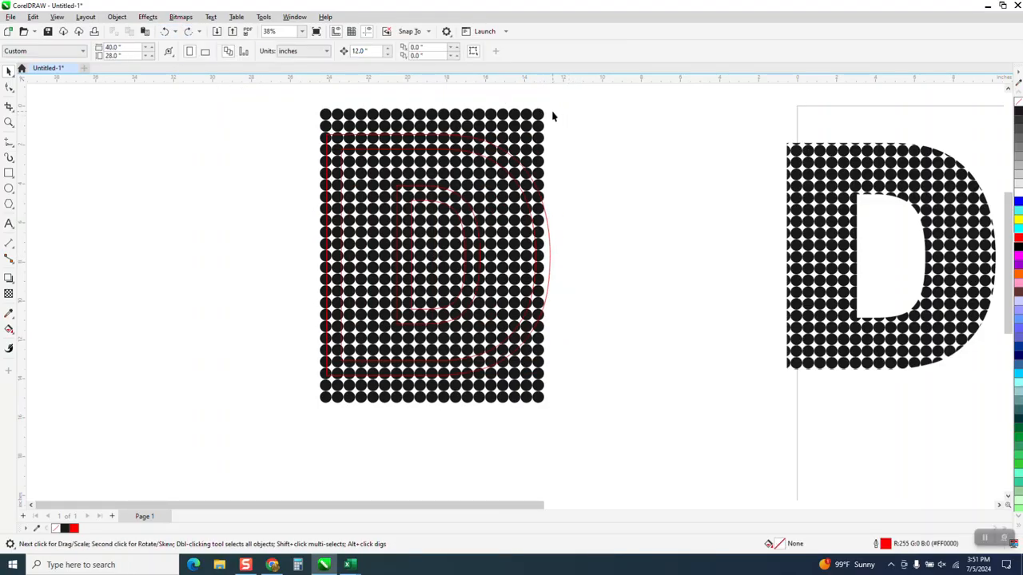
left_click(539, 113)
left_click_drag(549, 255, 568, 258)
- Intersect the red D border with the widened dot grid and nudge the resulting dotted border 24 in right onto the dotted D
left_click_drag(287, 87, 657, 453)
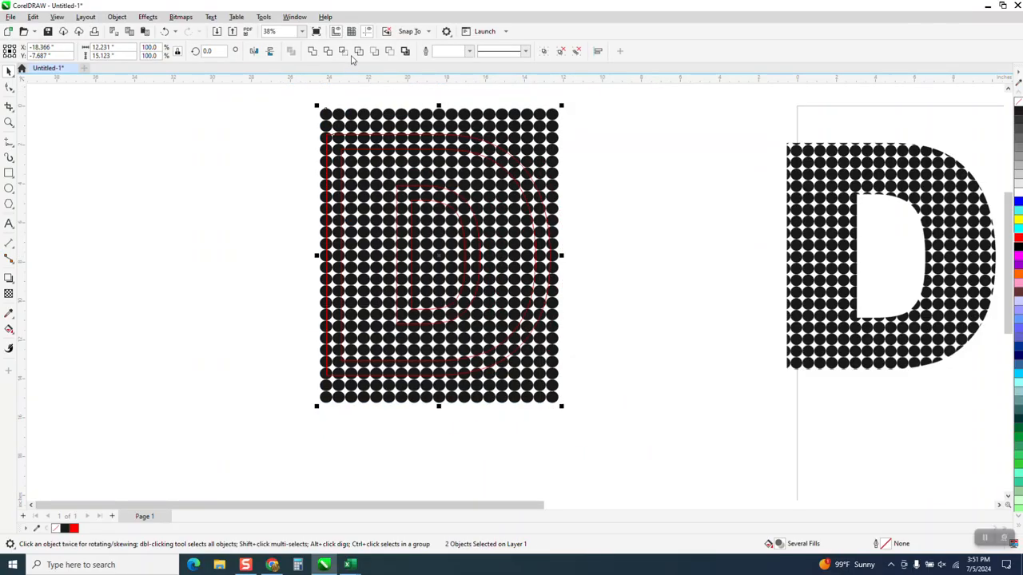
left_click(346, 50)
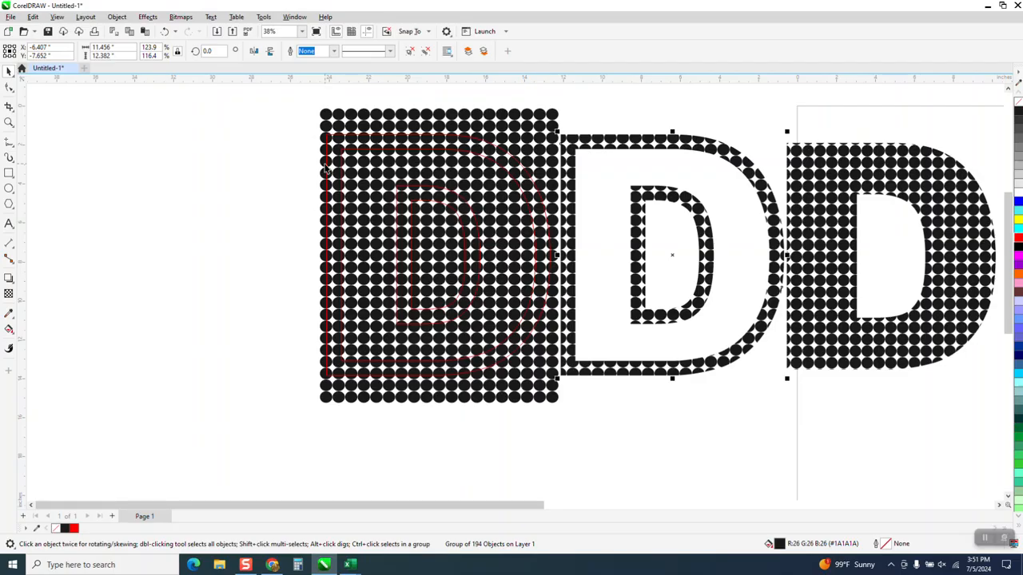
key("l")
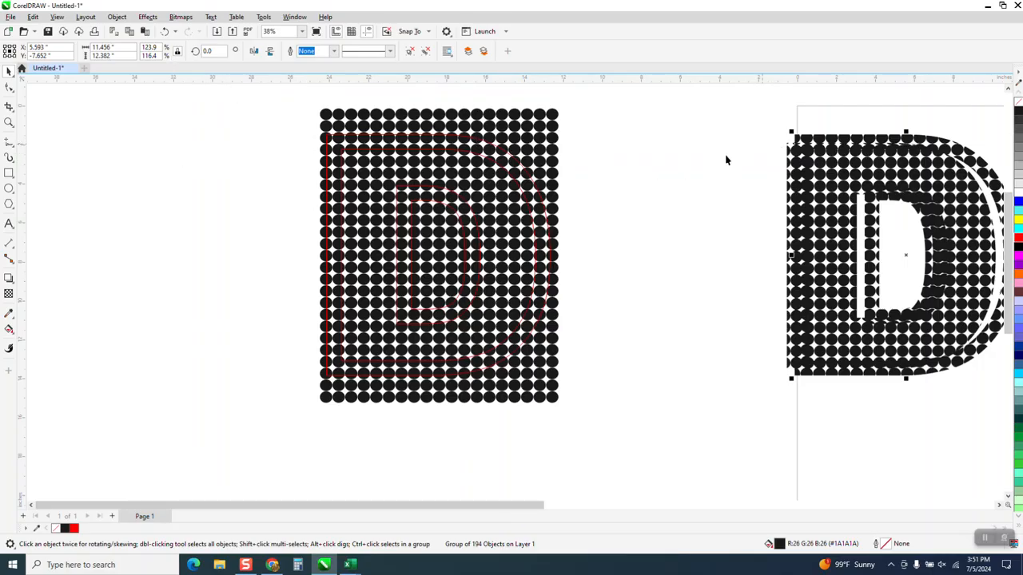
scroll(615, 180, "down", 1)
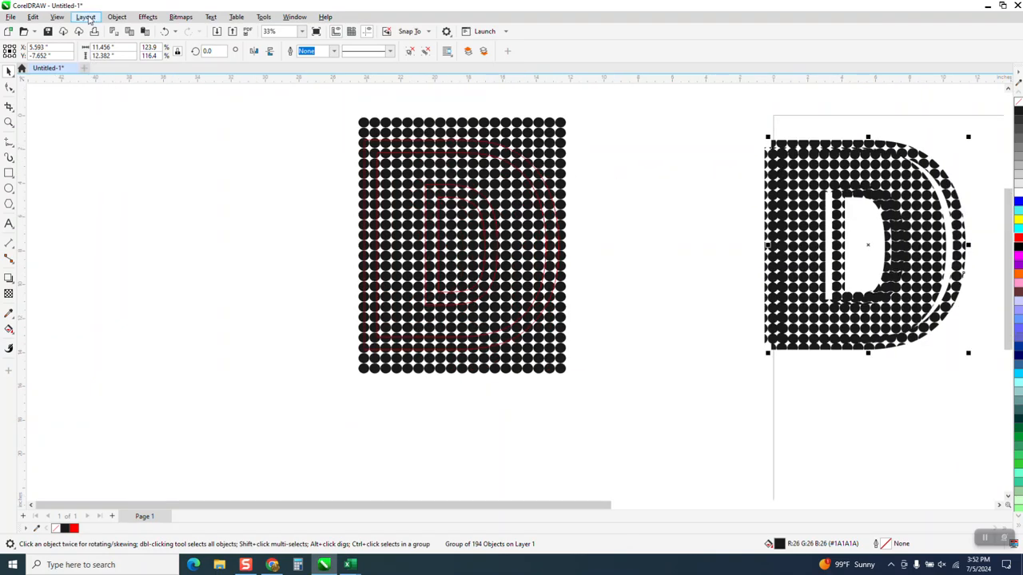
- Examine how the dotted border overlaps the dotted D in wireframe view, and return to Enhanced view
left_click(57, 16)
left_click(74, 40)
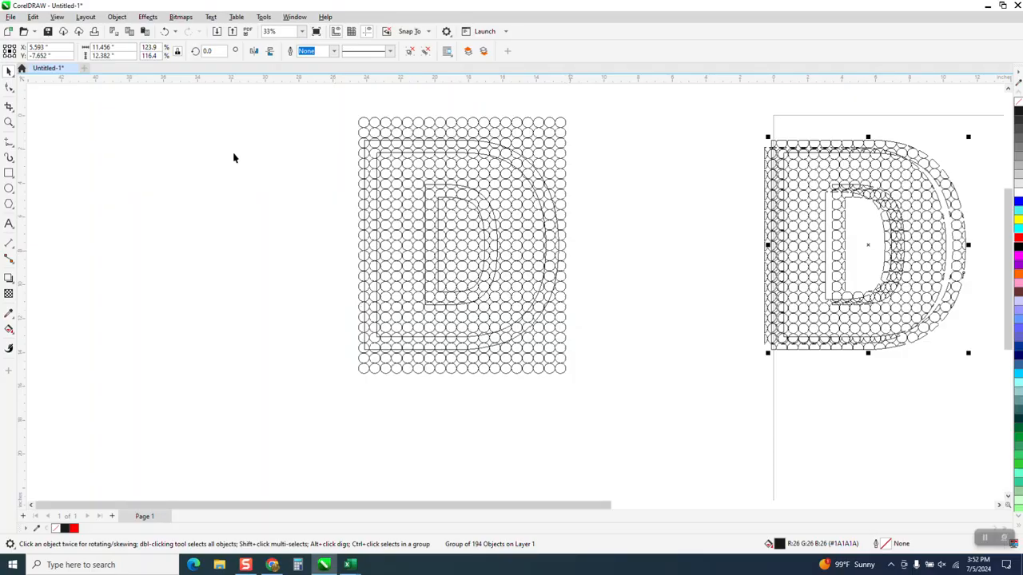
left_click(56, 17)
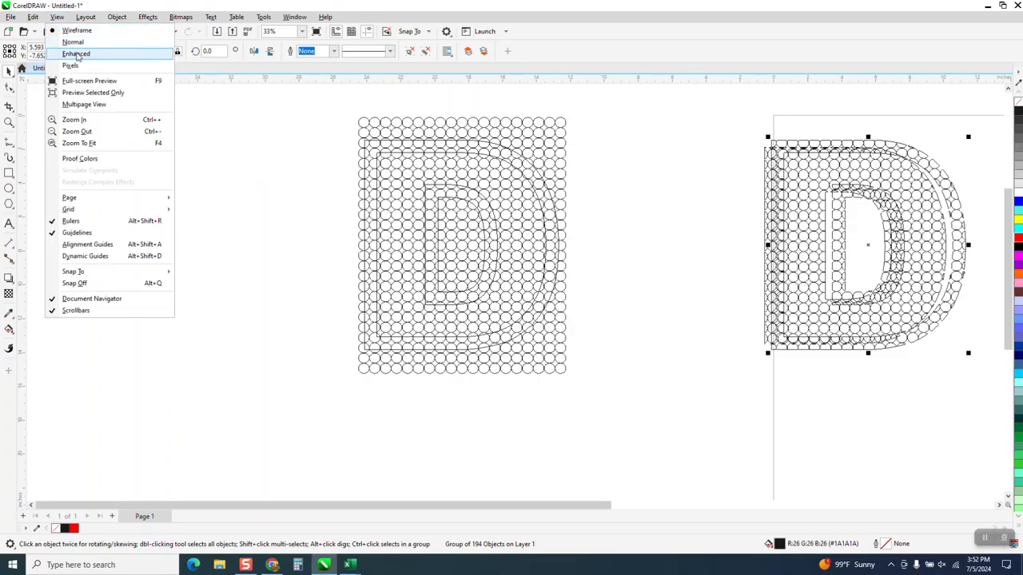
left_click(77, 54)
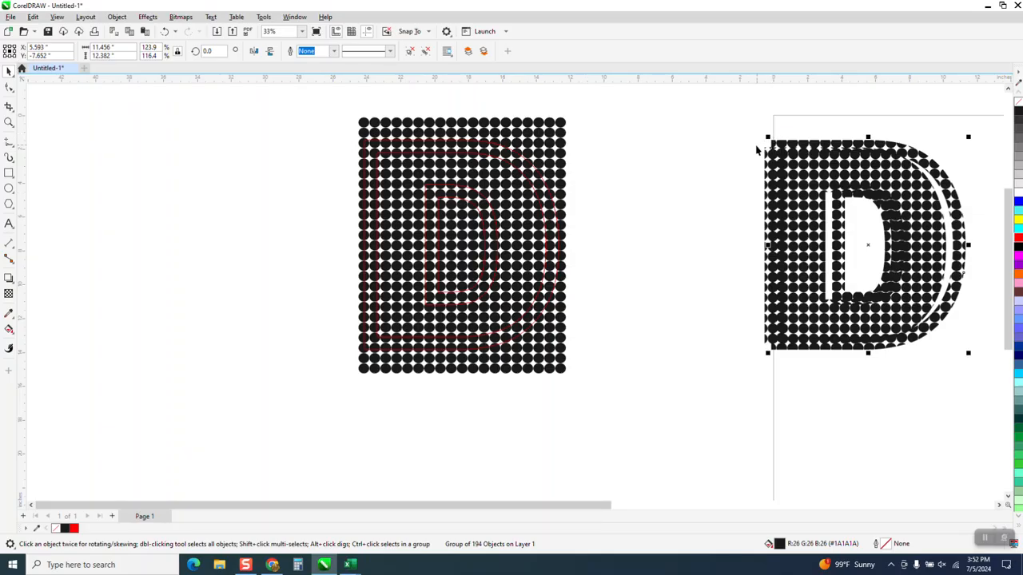
- Nudge the new dotted border 24 in down, clear of the dotted D
key("Down")
key("Down")
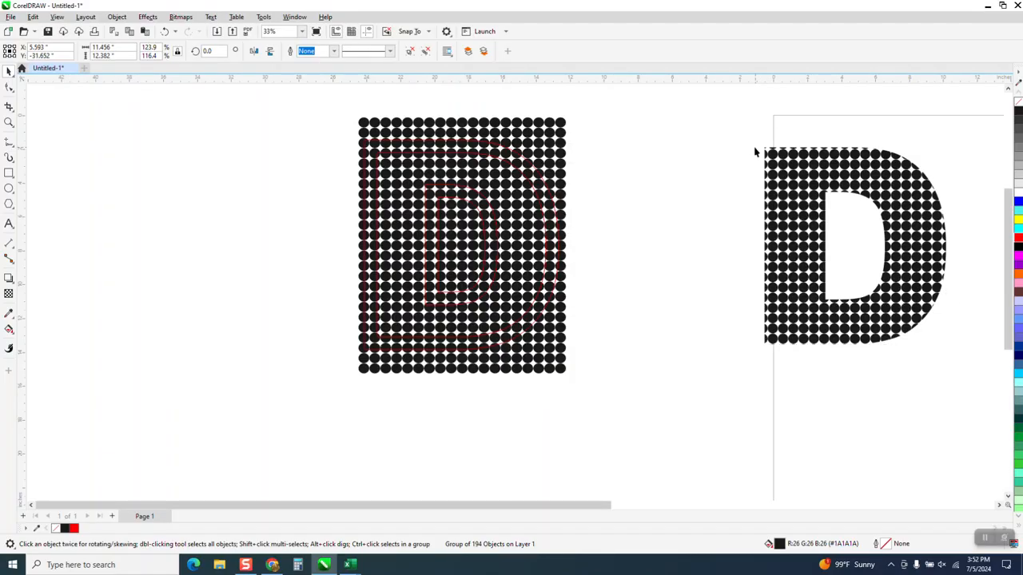
- Nudge the dotted border 24 in up, then 36 in left so it sits beside the dot grid
key("Up")
key("Up")
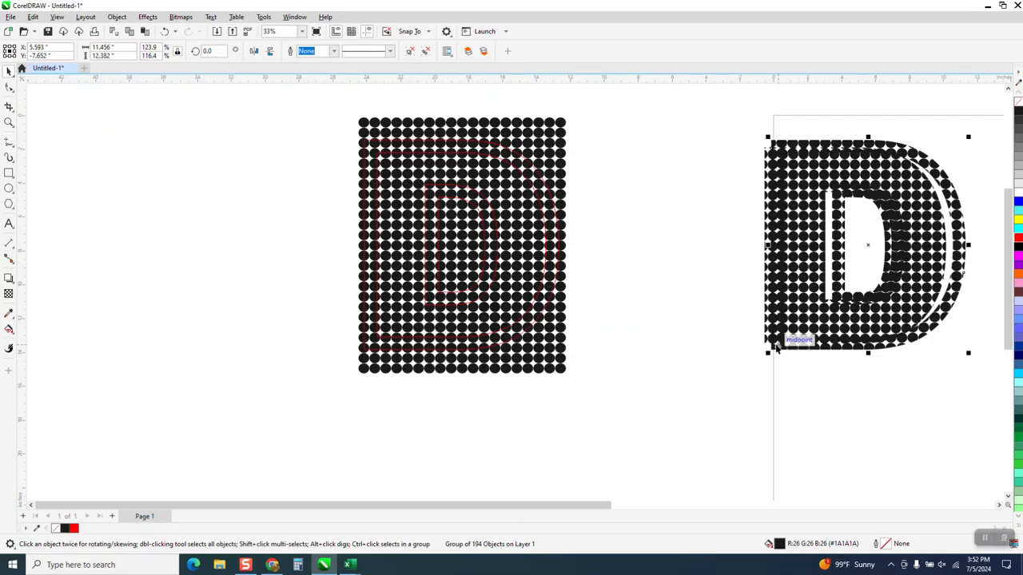
key("Left")
key("Left")
key("Left")
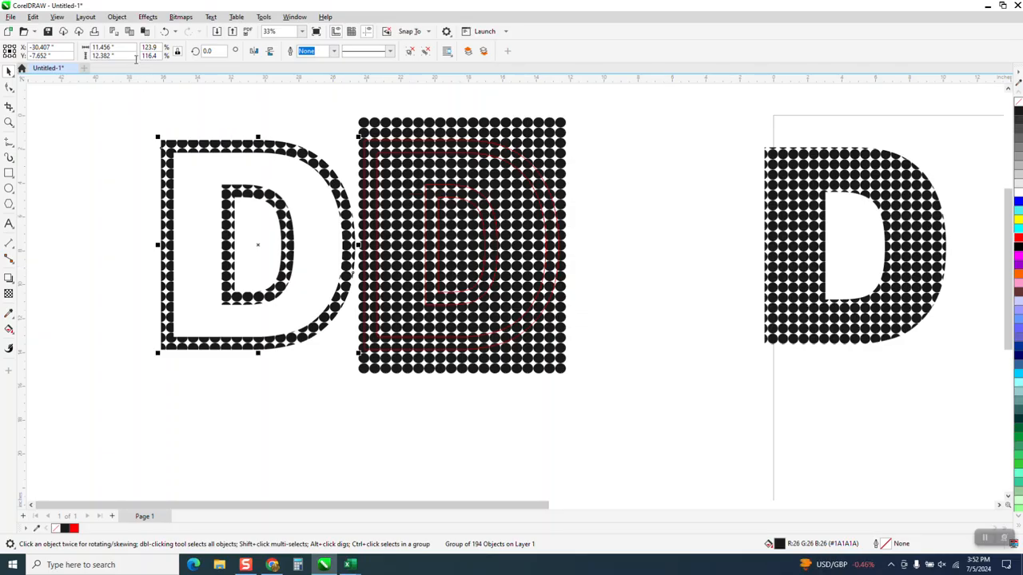
- Undo the dotted border and grid changes back to the original grid width, and redo the red D border's move left onto the grid
left_click(162, 33)
left_click(162, 33)
left_click(163, 32)
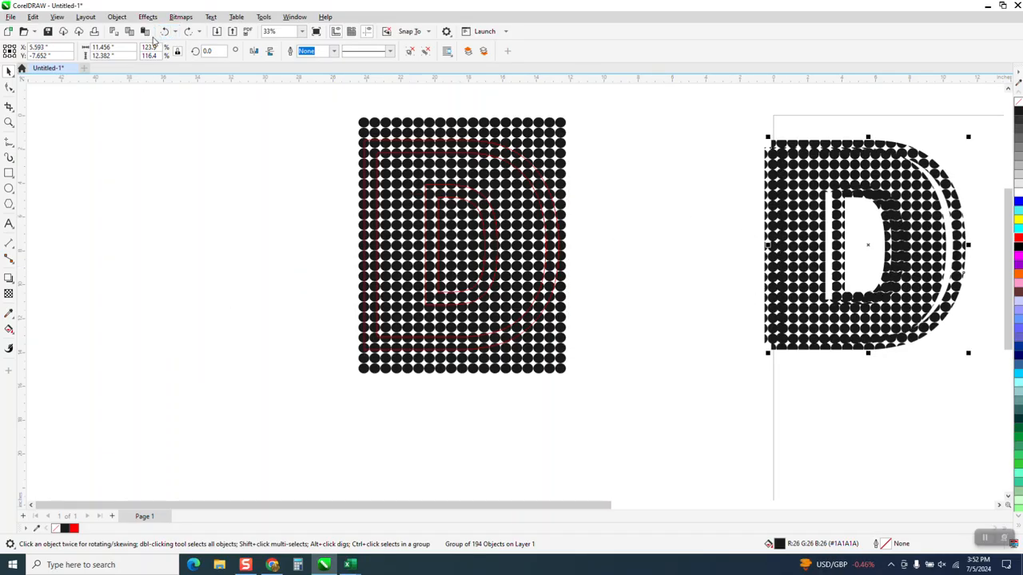
left_click(163, 32)
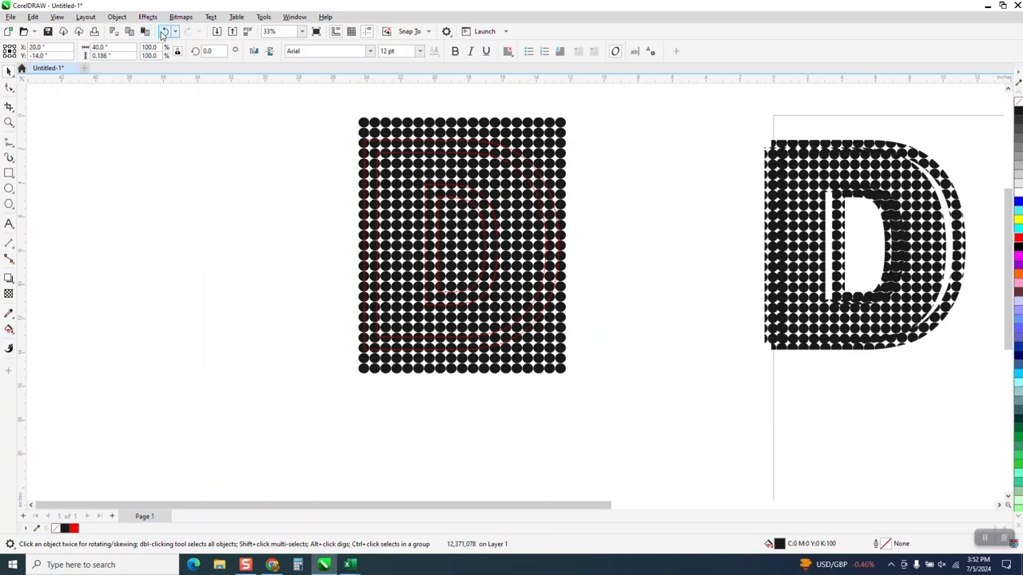
left_click(165, 32)
left_click(165, 32)
left_click(165, 32)
left_click(165, 32)
left_click(165, 32)
left_click(165, 32)
left_click(165, 32)
left_click(165, 32)
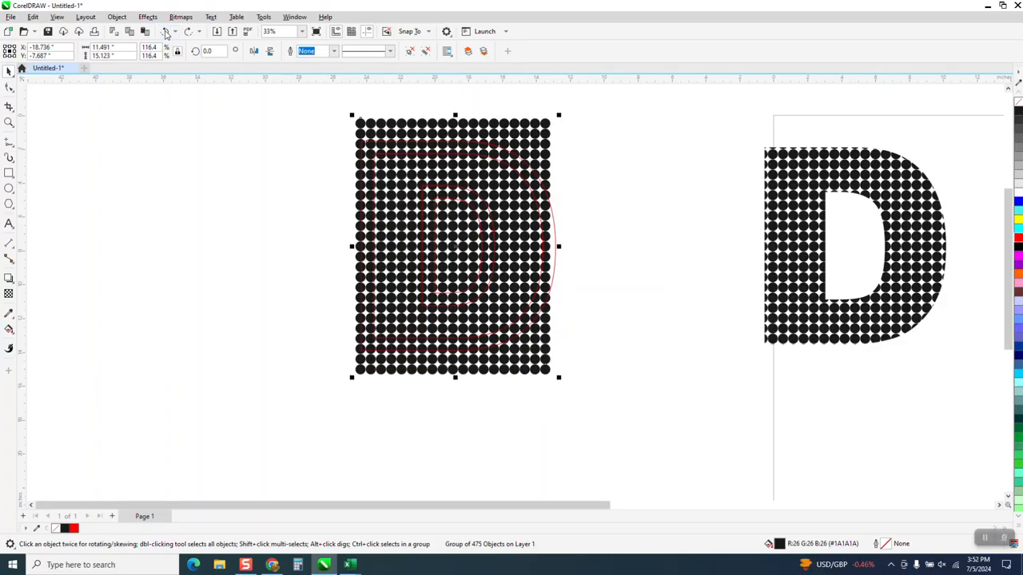
left_click(164, 32)
left_click(165, 32)
left_click(164, 32)
left_click(164, 32)
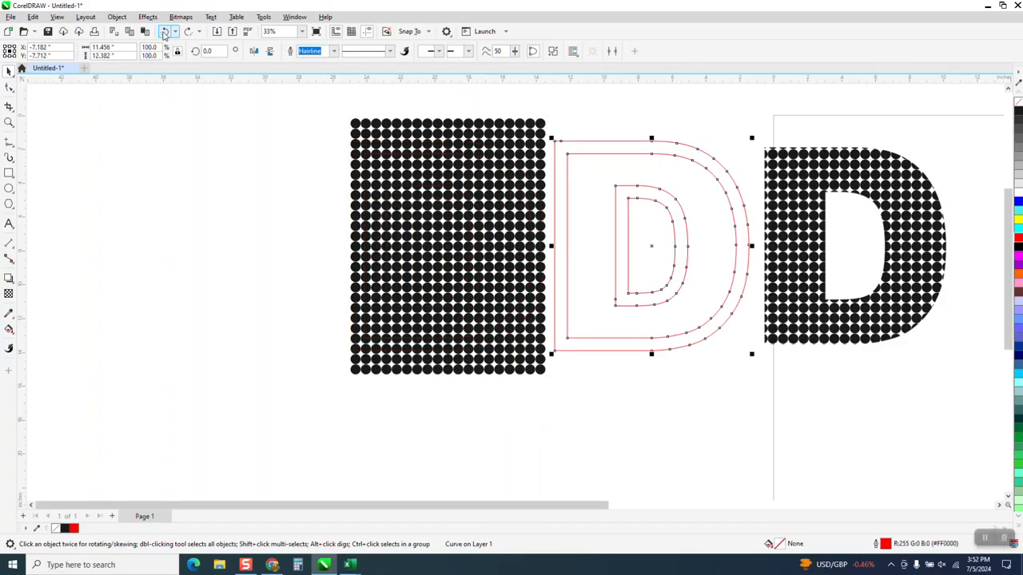
left_click(165, 32)
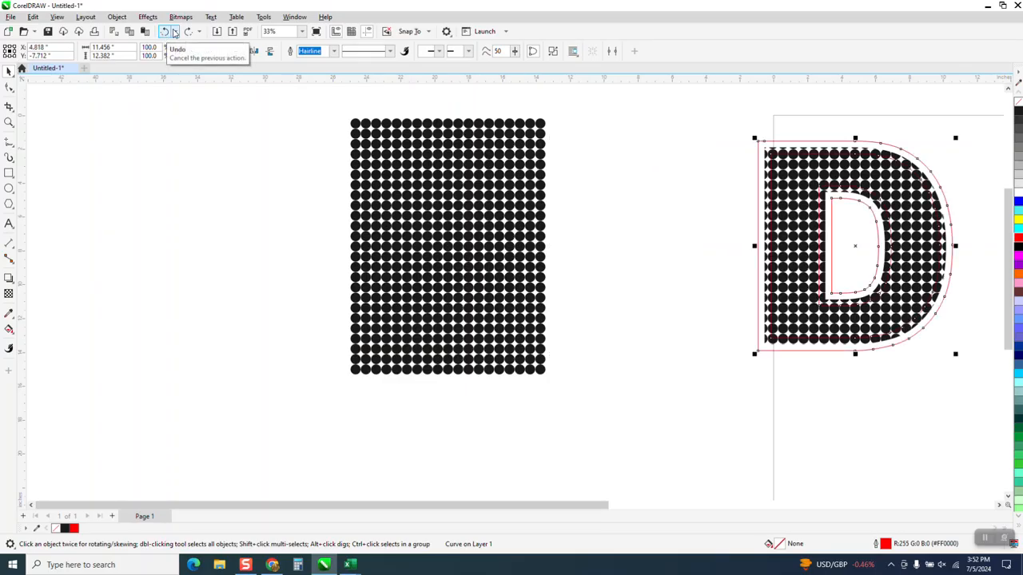
left_click(189, 32)
left_click(189, 32)
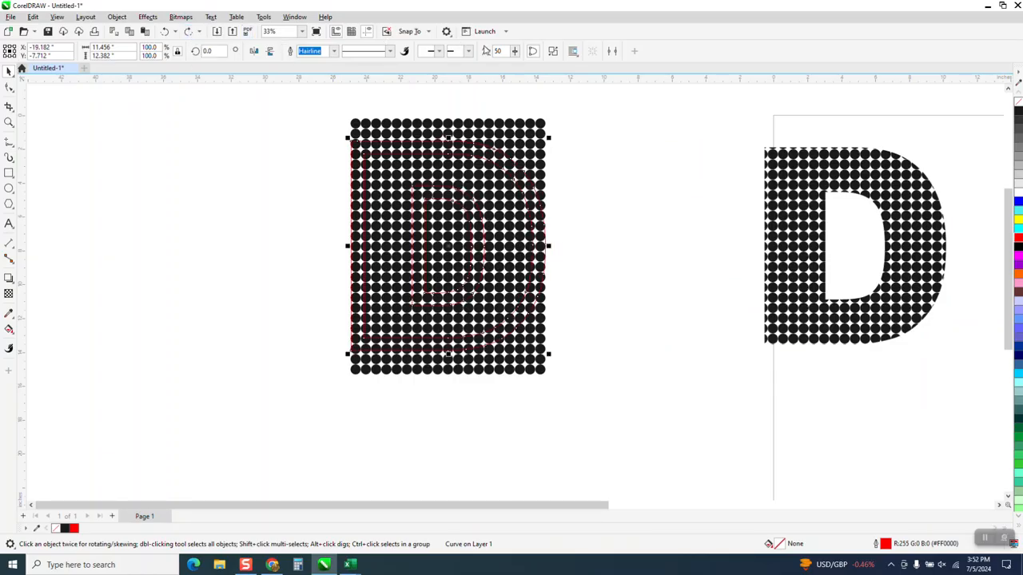
- Intersect the red D border with the original-width dot grid and nudge the resulting dotted border 24 in right onto the dotted D
left_click_drag(329, 98, 634, 427)
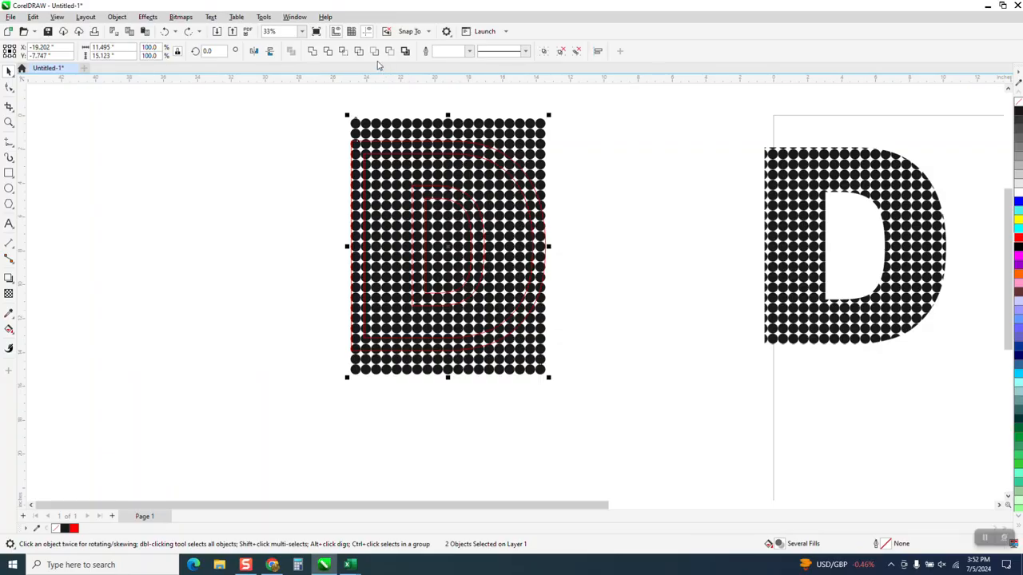
left_click(343, 50)
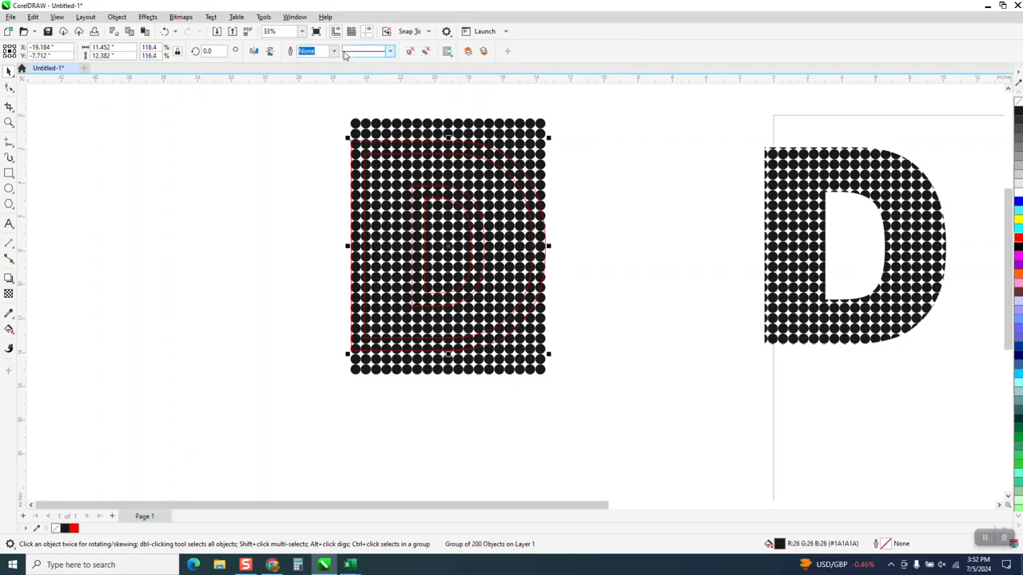
key("Right")
key("Right")
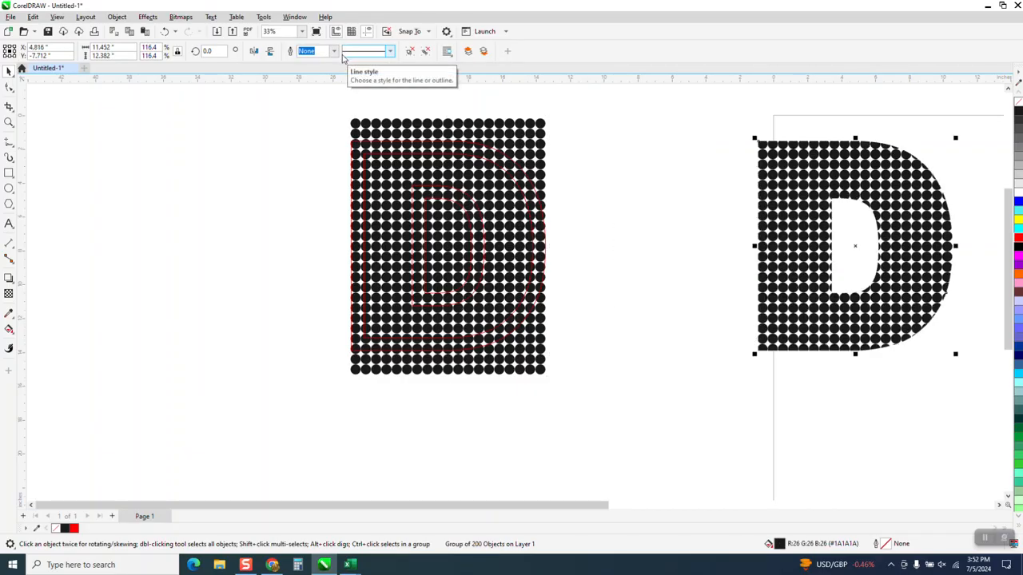
- Apply a Gaussian Blur with a radius of 31.3 pixels to the dotted border around the dotted D
left_click(9, 122)
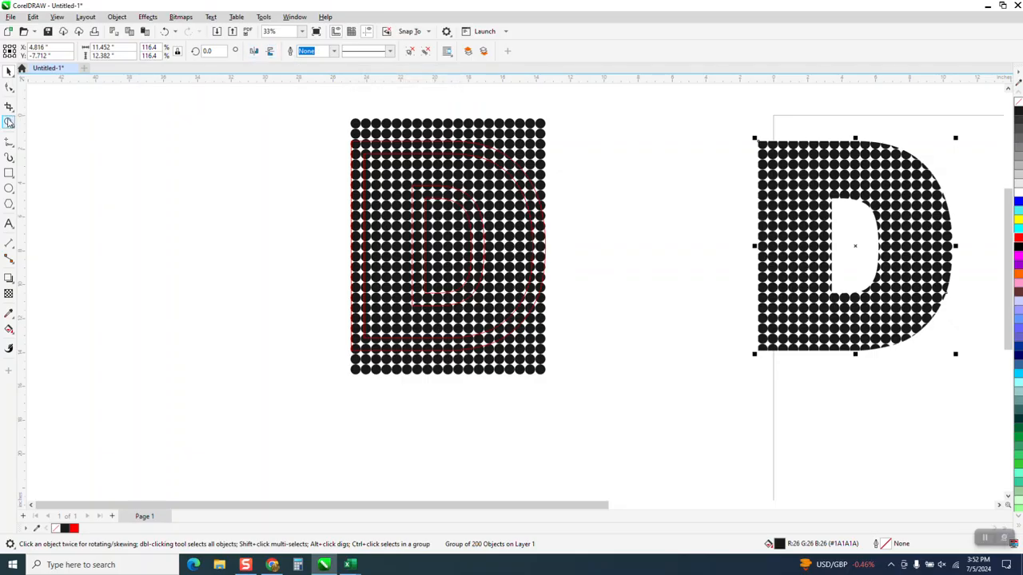
left_click_drag(696, 114, 995, 392)
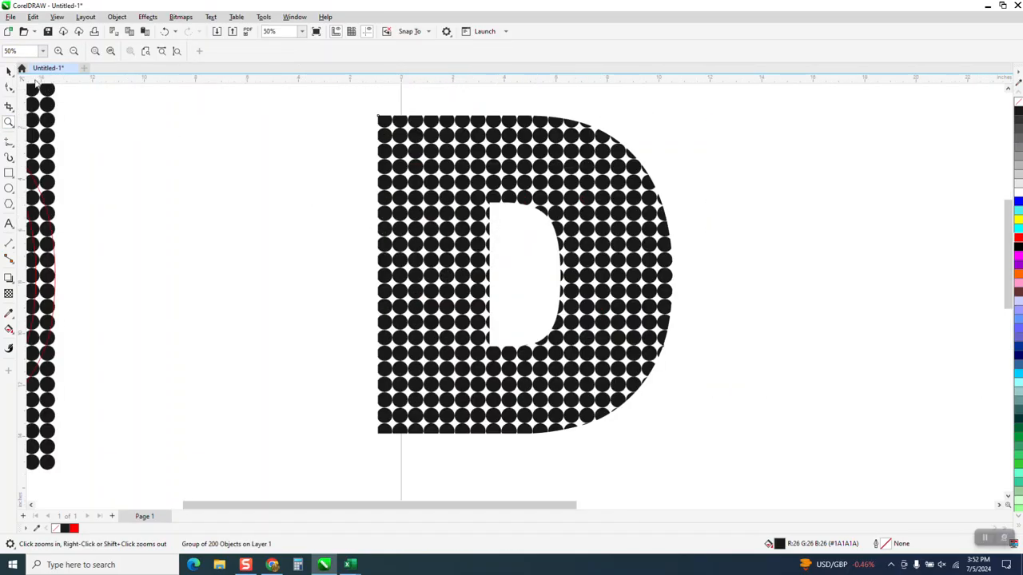
left_click(8, 71)
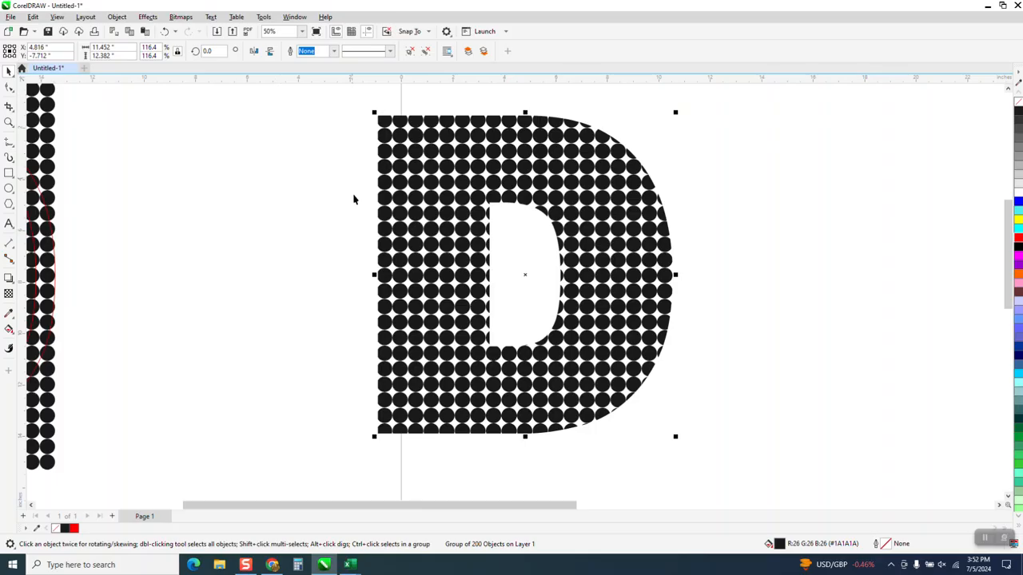
left_click(148, 17)
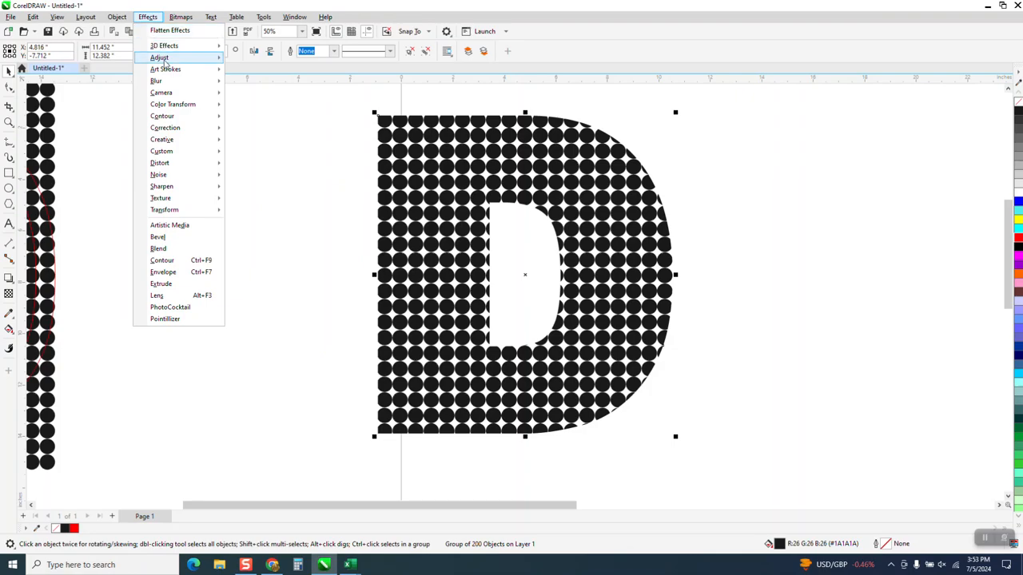
mouse_move(160, 81)
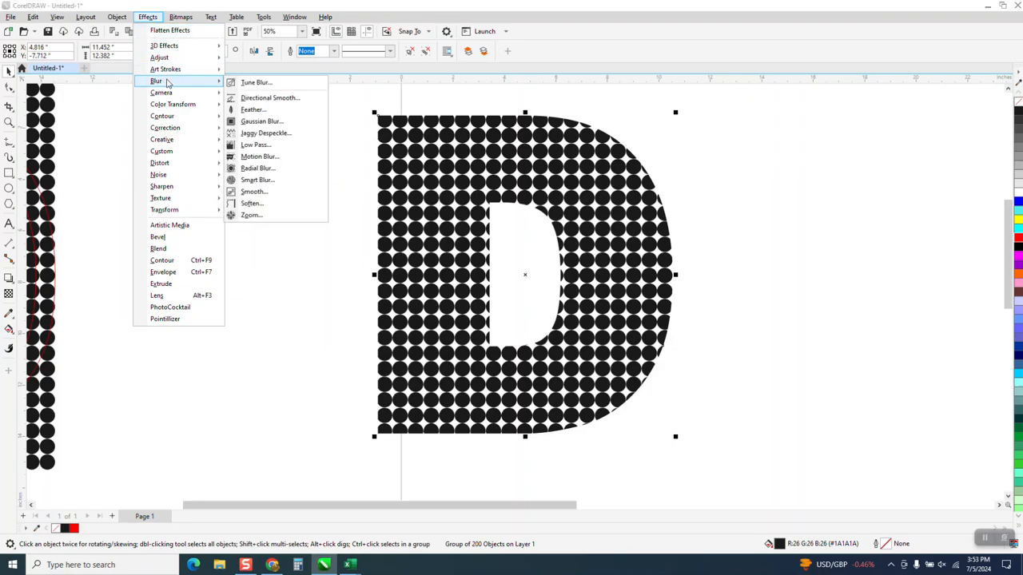
left_click(257, 122)
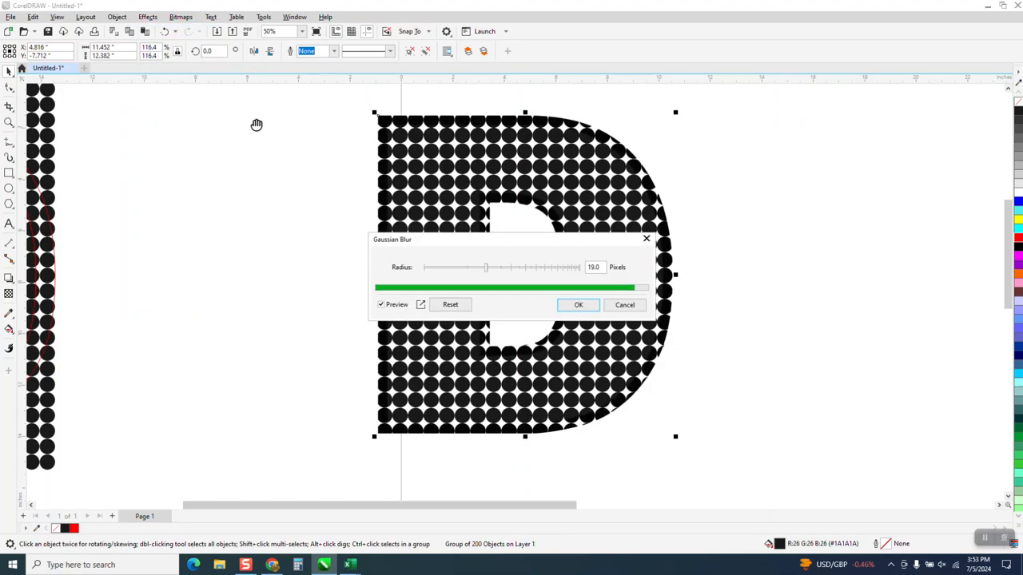
left_click_drag(485, 272, 504, 273)
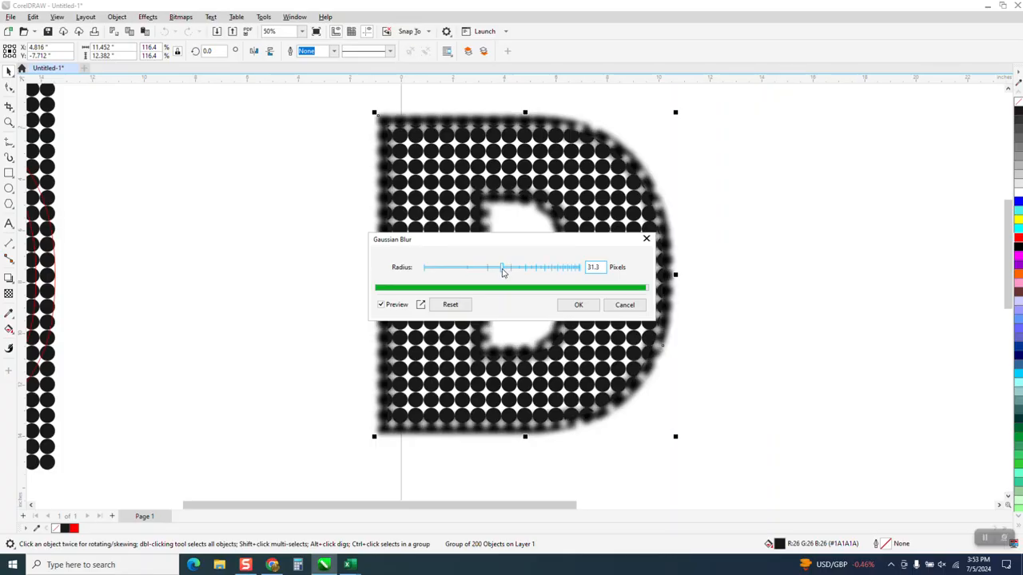
left_click(578, 305)
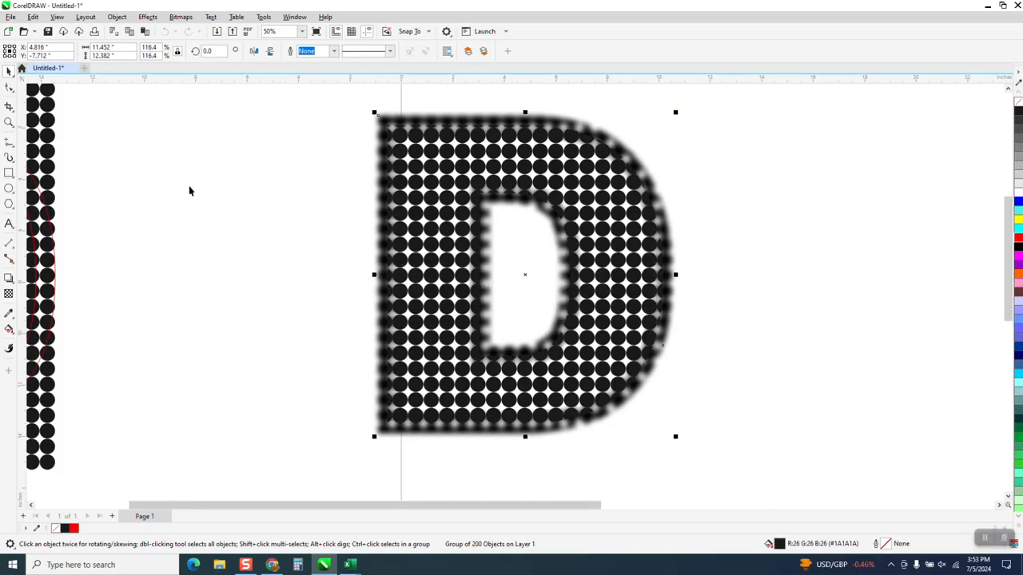
- Move the D.png reference image closer to the blurred dotted D for a side-by-side comparison
scroll(189, 191, "down", 2)
left_click_drag(838, 240, 644, 227)
- Compare the blurred border and cut edge dots of the black D with those of the D.png reference at close range
left_click(9, 122)
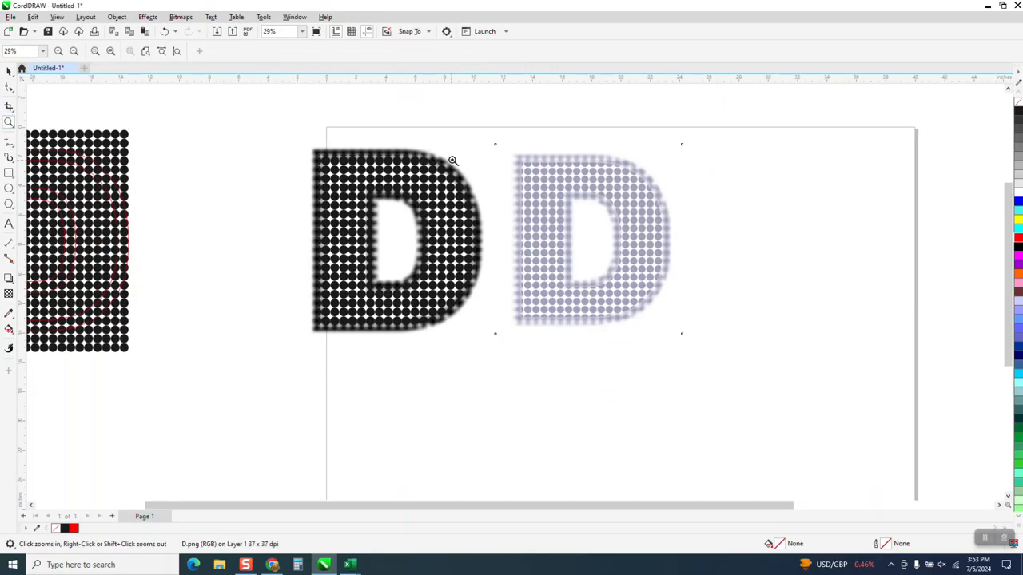
left_click(638, 250)
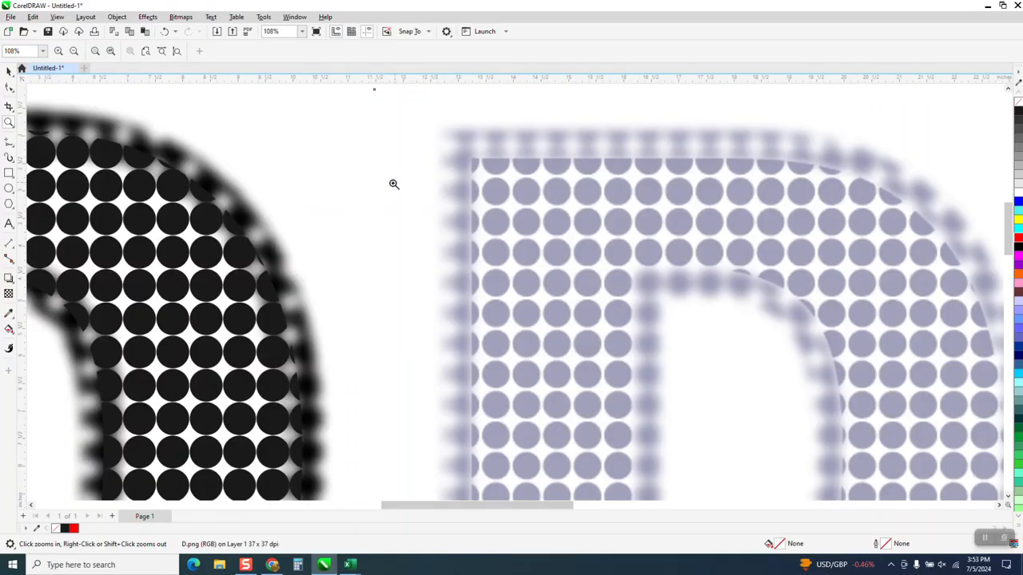
scroll(344, 192, "down", 2)
left_click_drag(165, 134, 290, 225)
scroll(314, 203, "down", 1)
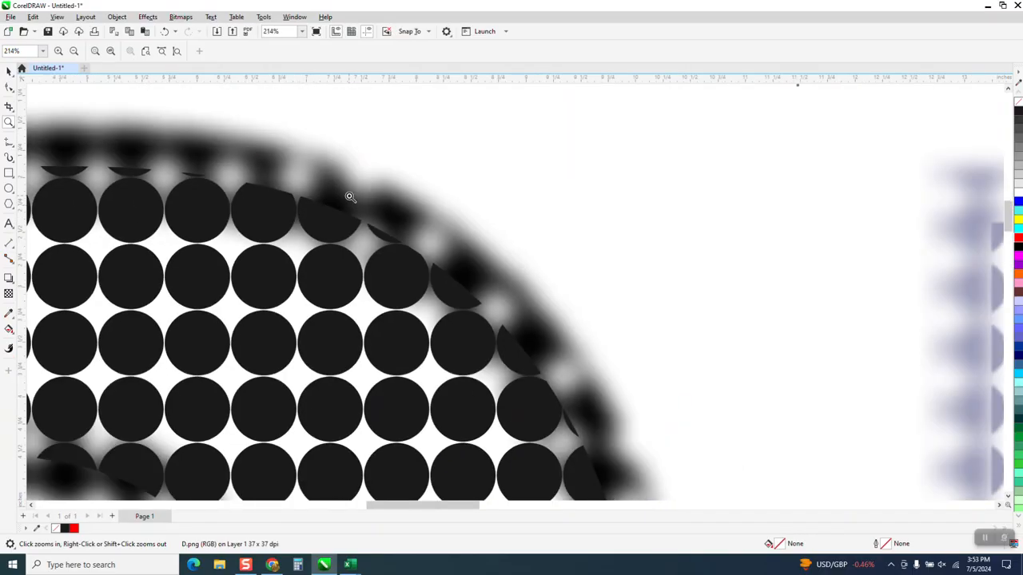
scroll(353, 194, "down", 1)
scroll(518, 221, "down", 3)
scroll(511, 224, "down", 4)
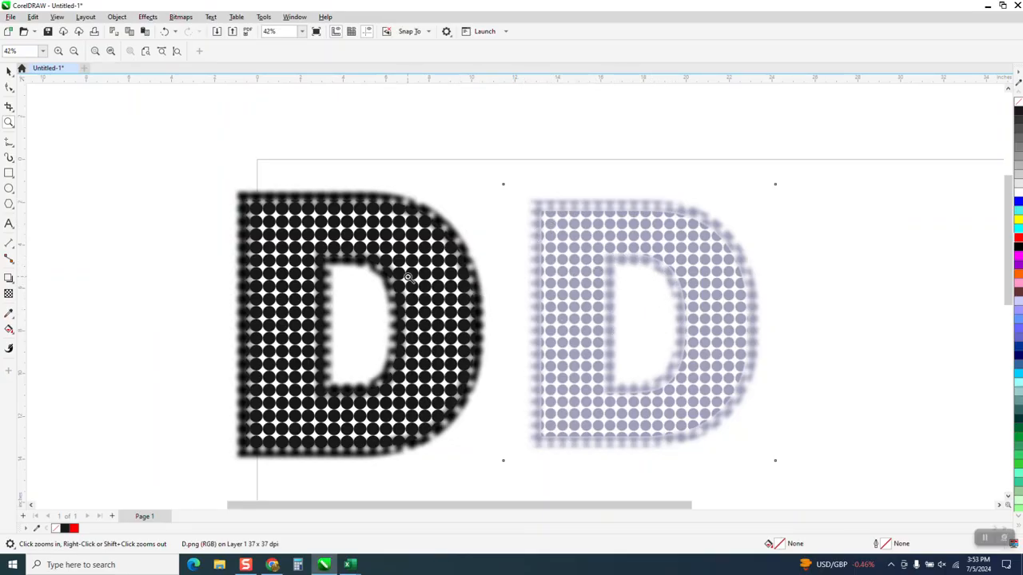
left_click_drag(656, 254, 737, 302)
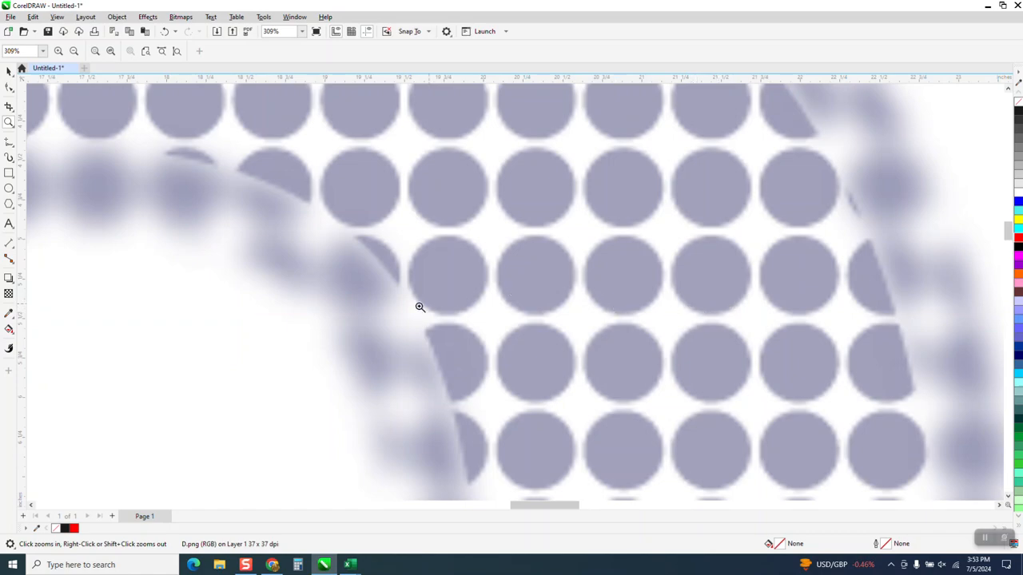
scroll(543, 236, "down", 8)
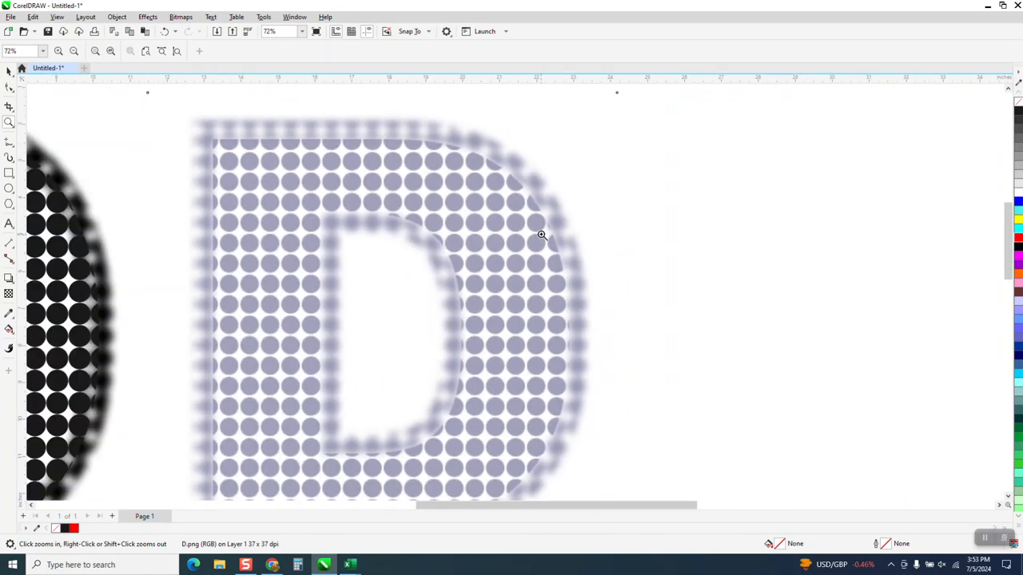
scroll(334, 224, "down", 4)
left_click_drag(94, 192, 141, 257)
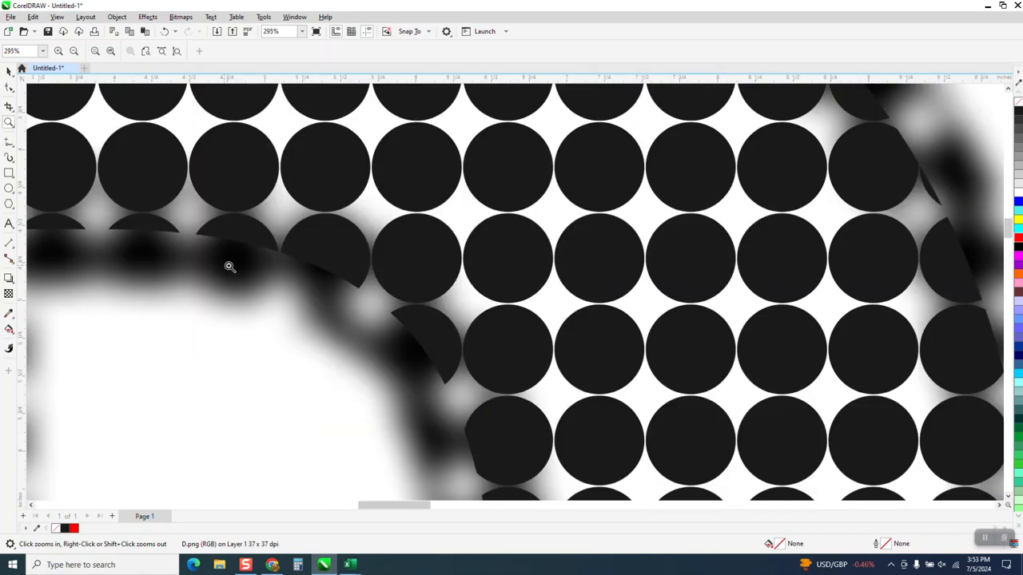
scroll(377, 250, "down", 2)
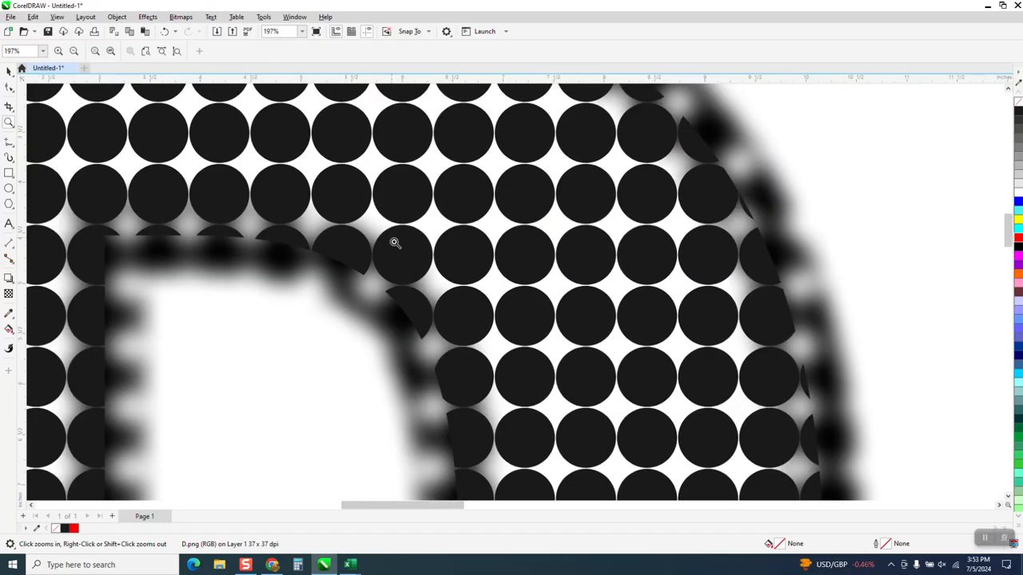
- Draw a yellow-filled rectangle about 14.6 × 13.9 in around the blurred dotted D and send it to the back
scroll(394, 242, "down", 6)
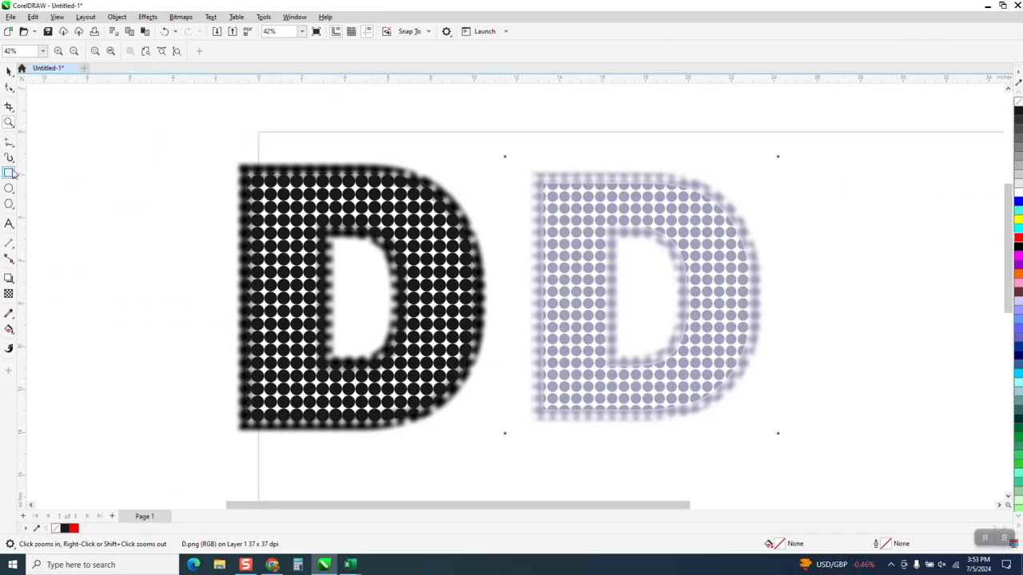
left_click(11, 173)
left_click_drag(195, 148, 512, 450)
left_click(1018, 220)
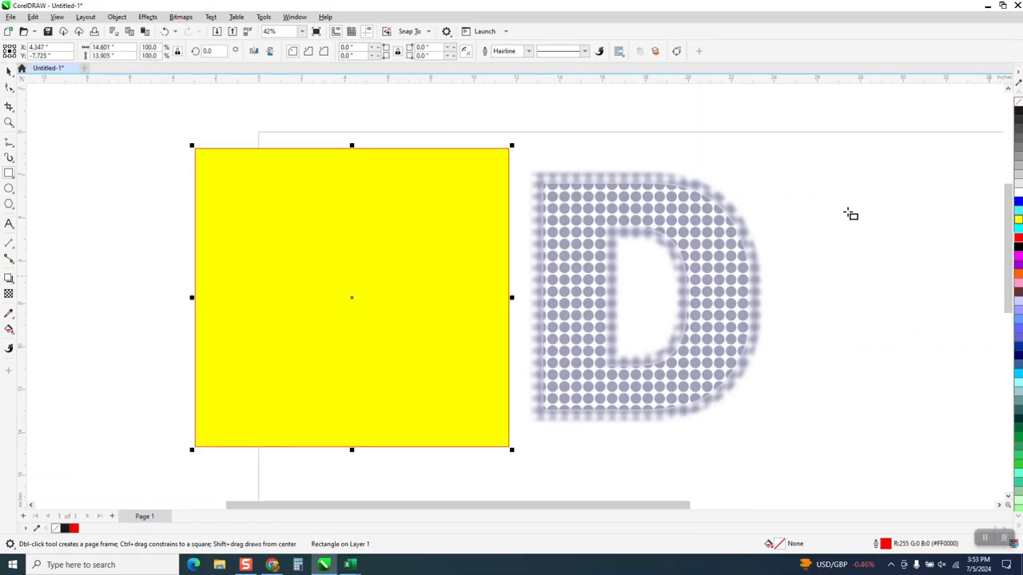
left_click(117, 17)
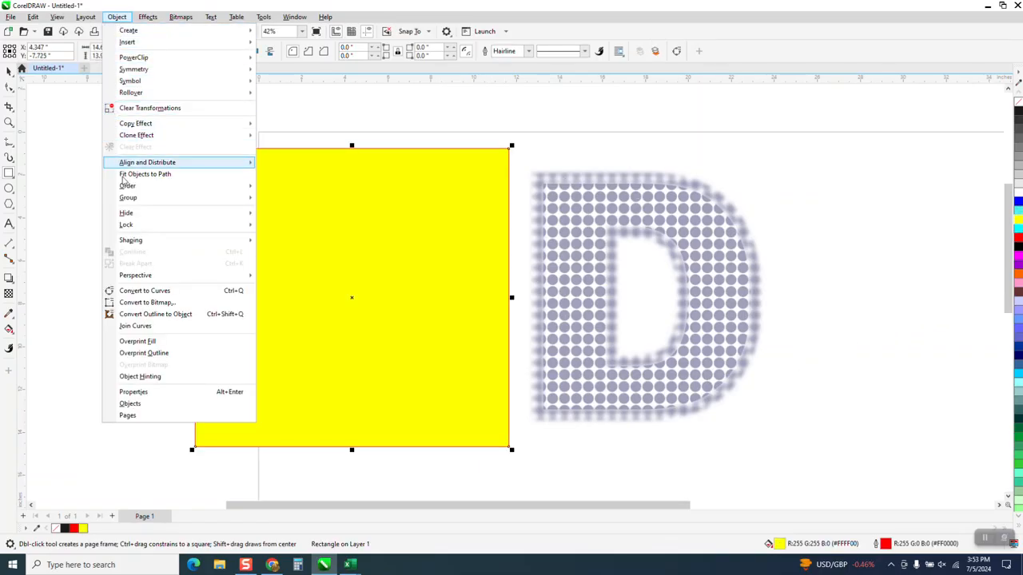
mouse_move(192, 187)
left_click(283, 202)
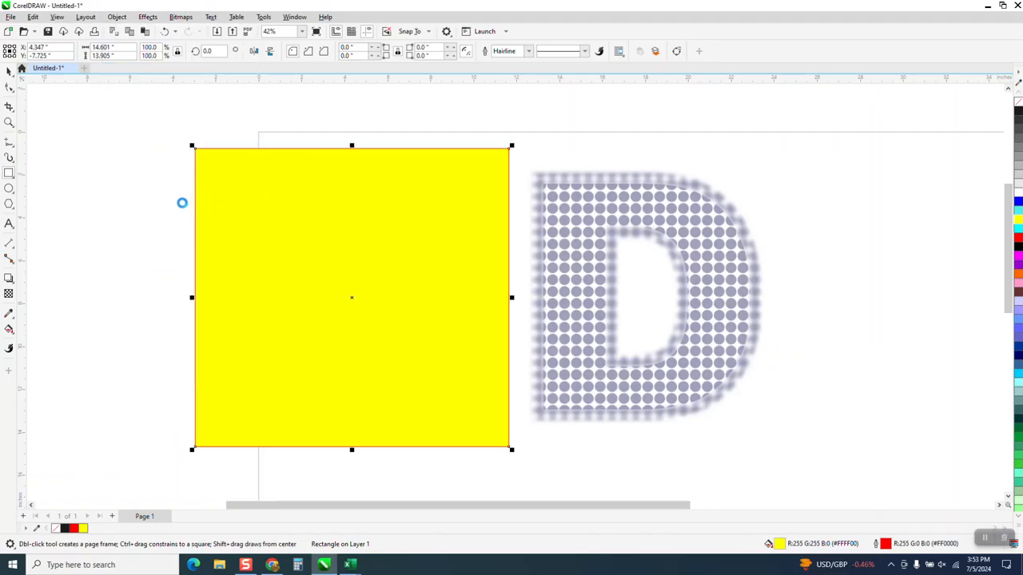
- Examine the blurred border's transparency against the yellow background at the D's upper-left corner
left_click(9, 123)
left_click_drag(317, 205, 318, 206)
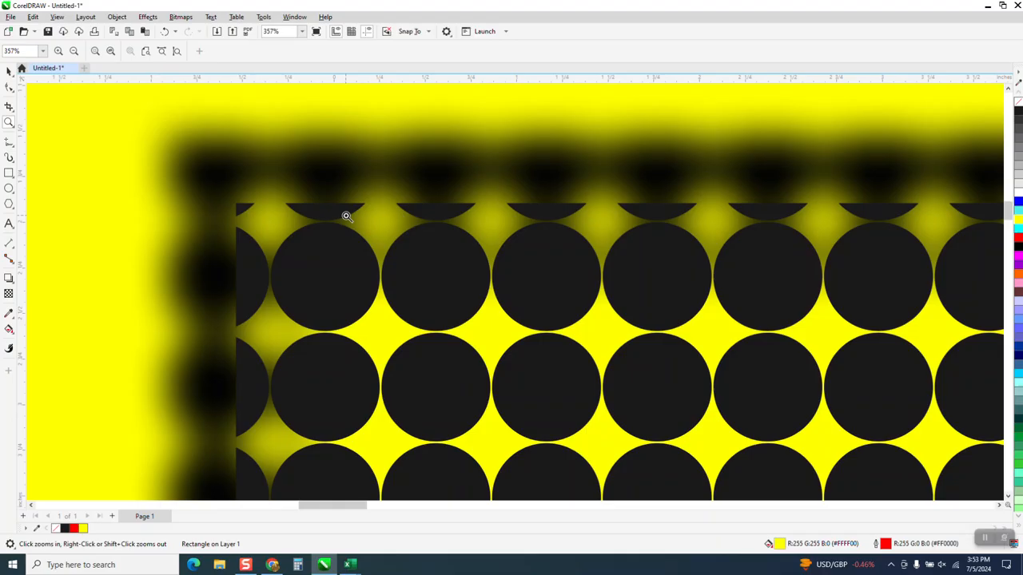
scroll(347, 216, "down", 5)
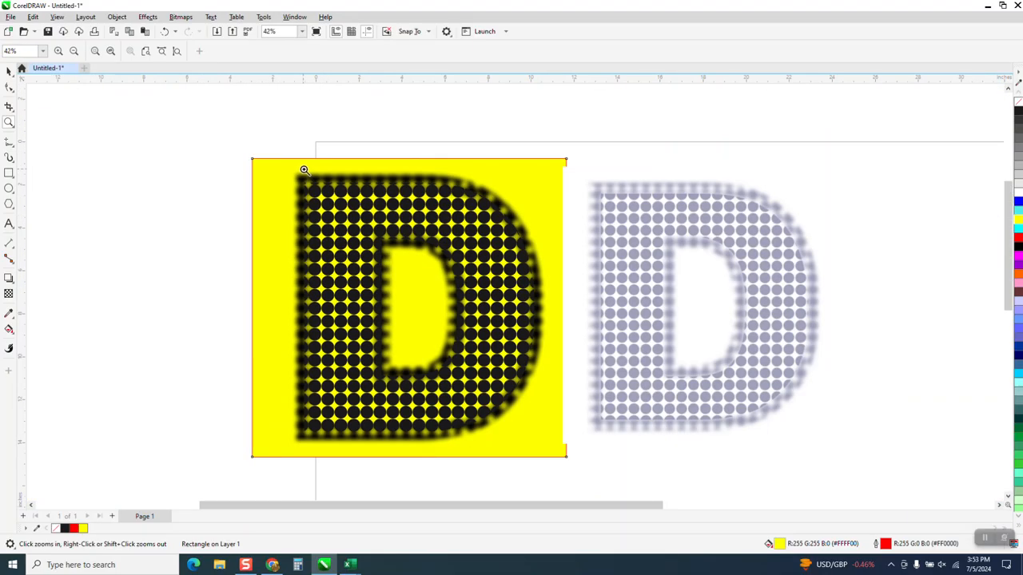